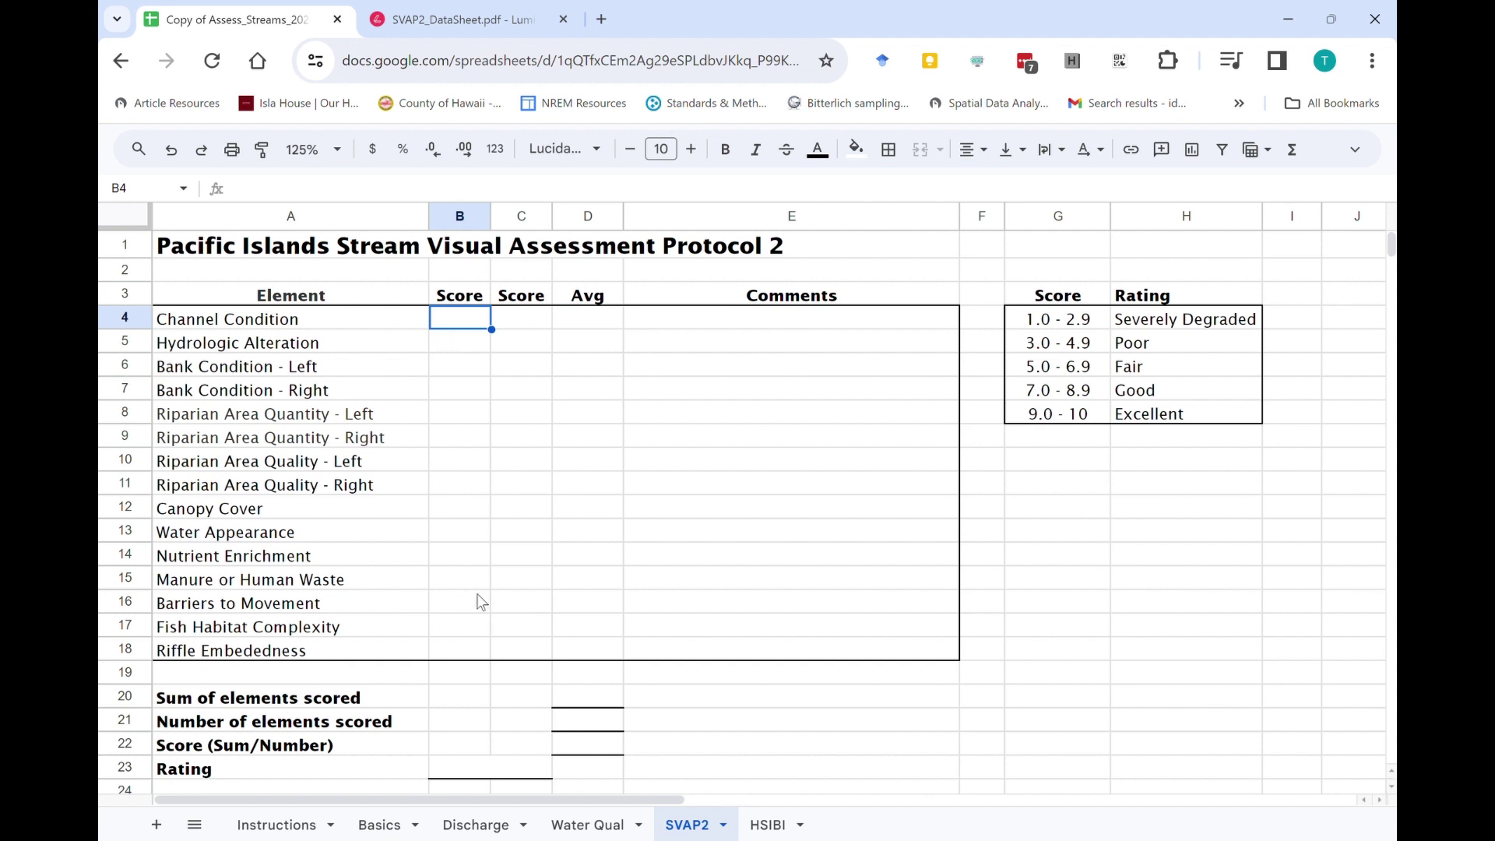
Read the circled element scores on the SVAP2 datasheet PDF
left_click(490, 23)
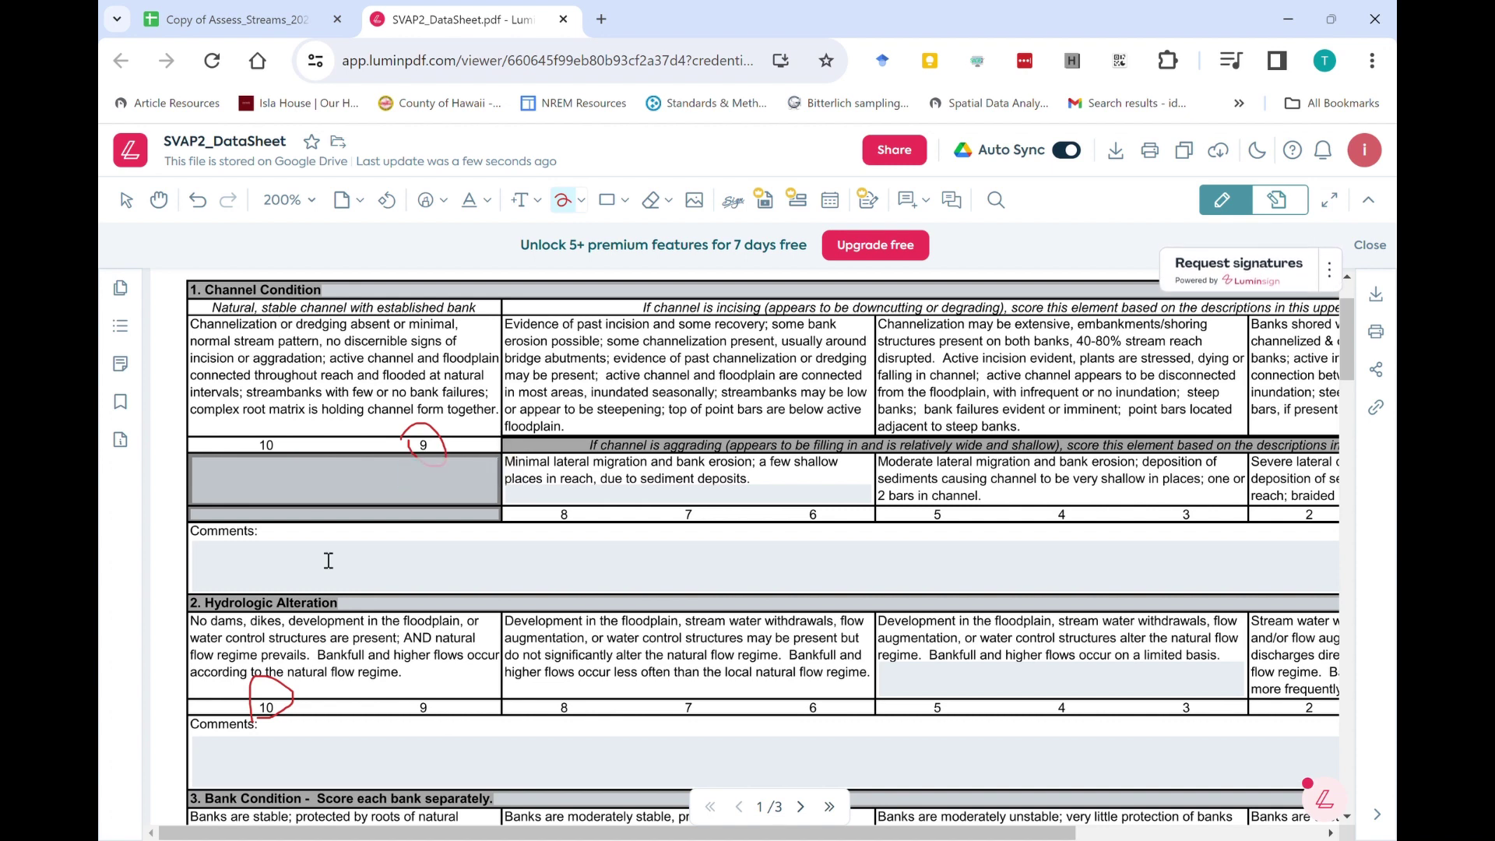
scroll(449, 616, "down", 3)
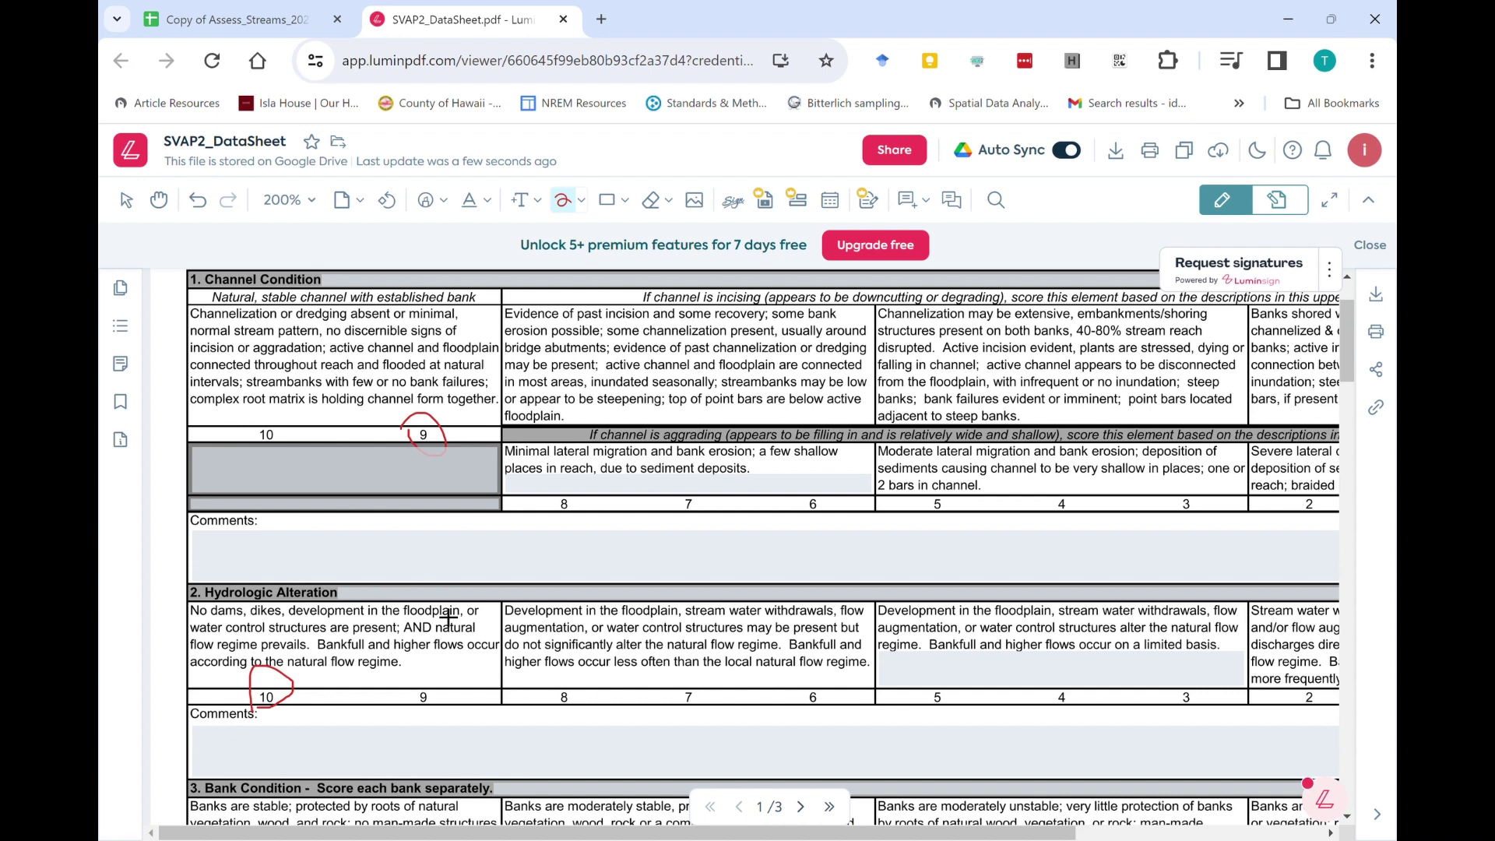
scroll(449, 615, "down", 2)
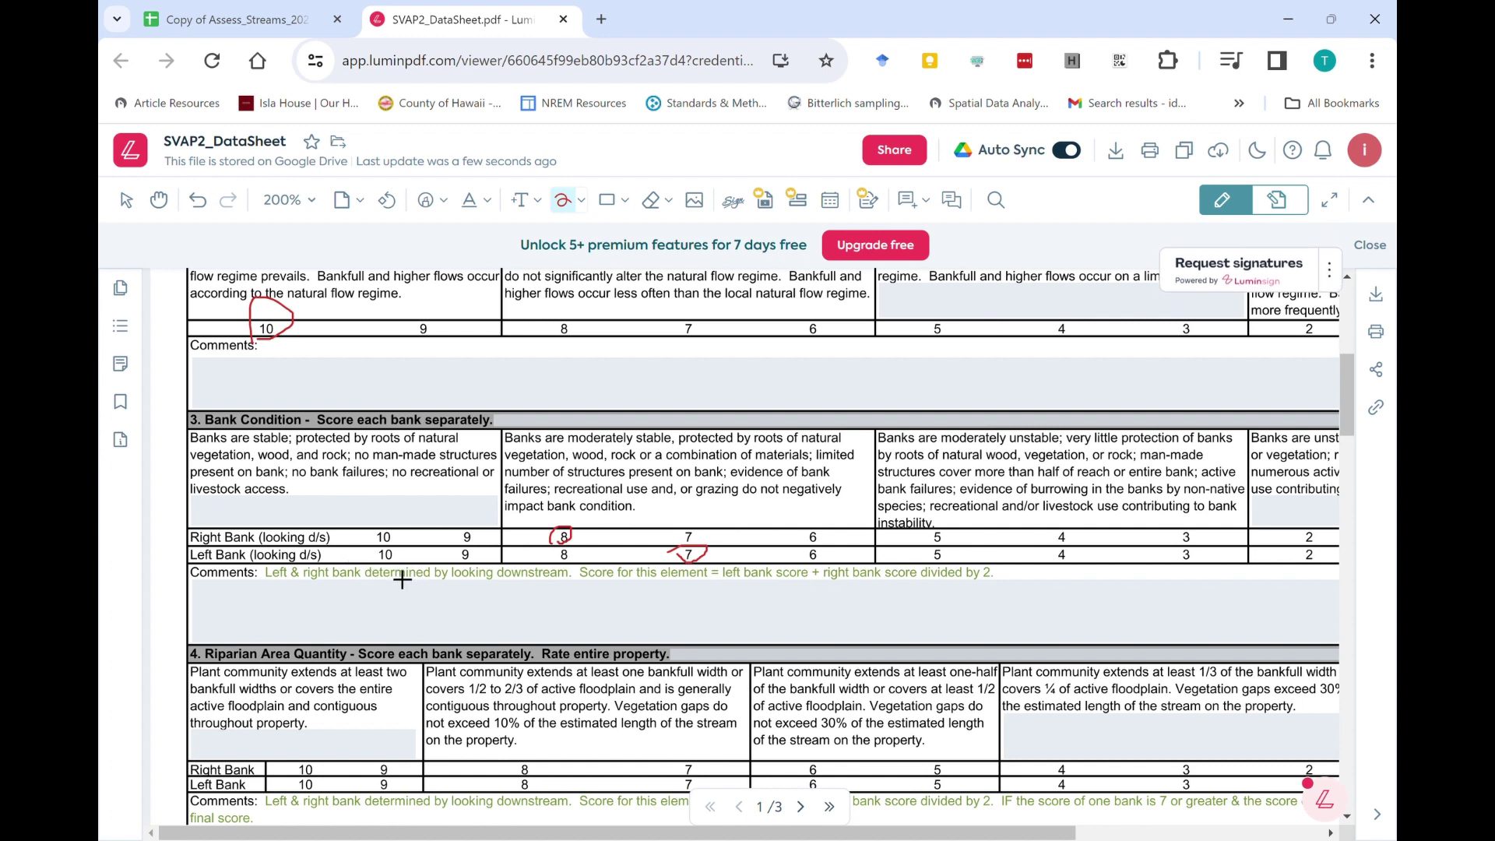
Enter the scores 9, 10, 8 and 7 for the first four elements in B4:B7
left_click(233, 19)
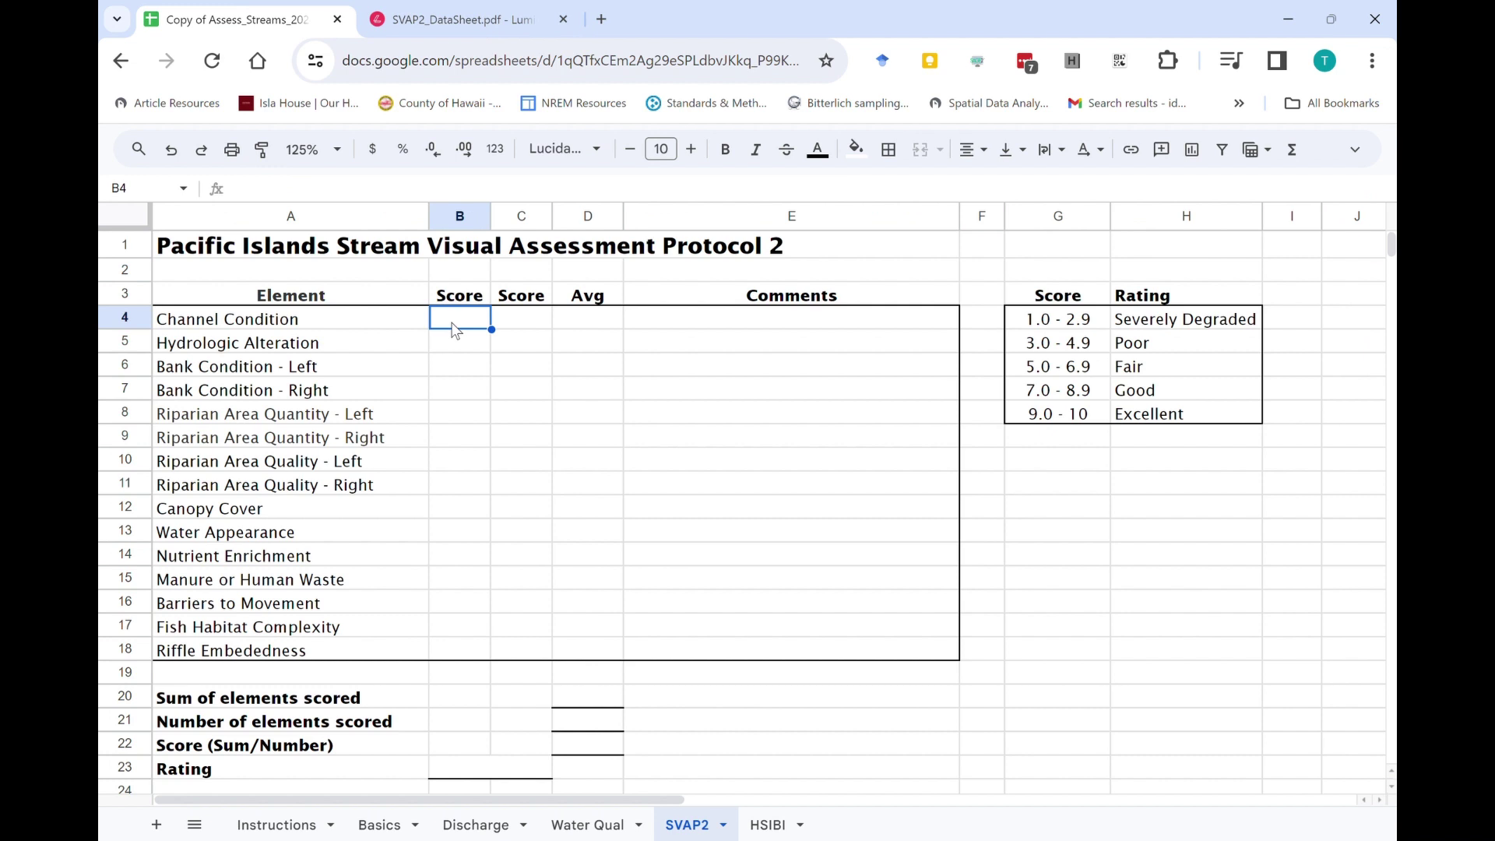
type("9")
key("Return")
type("10")
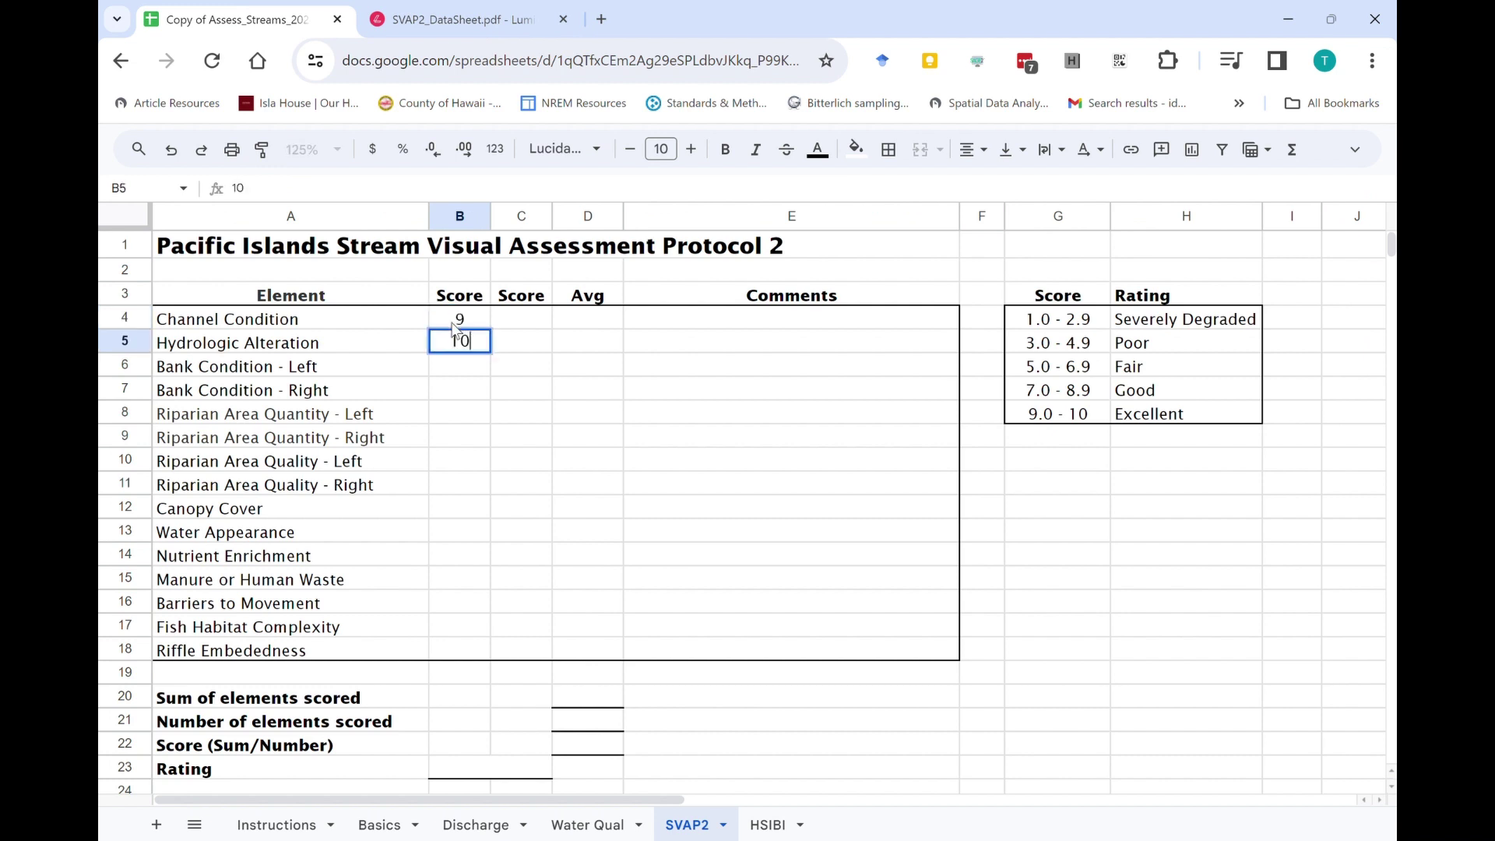
key("Return")
type("8")
key("Return")
type("7")
key("Return")
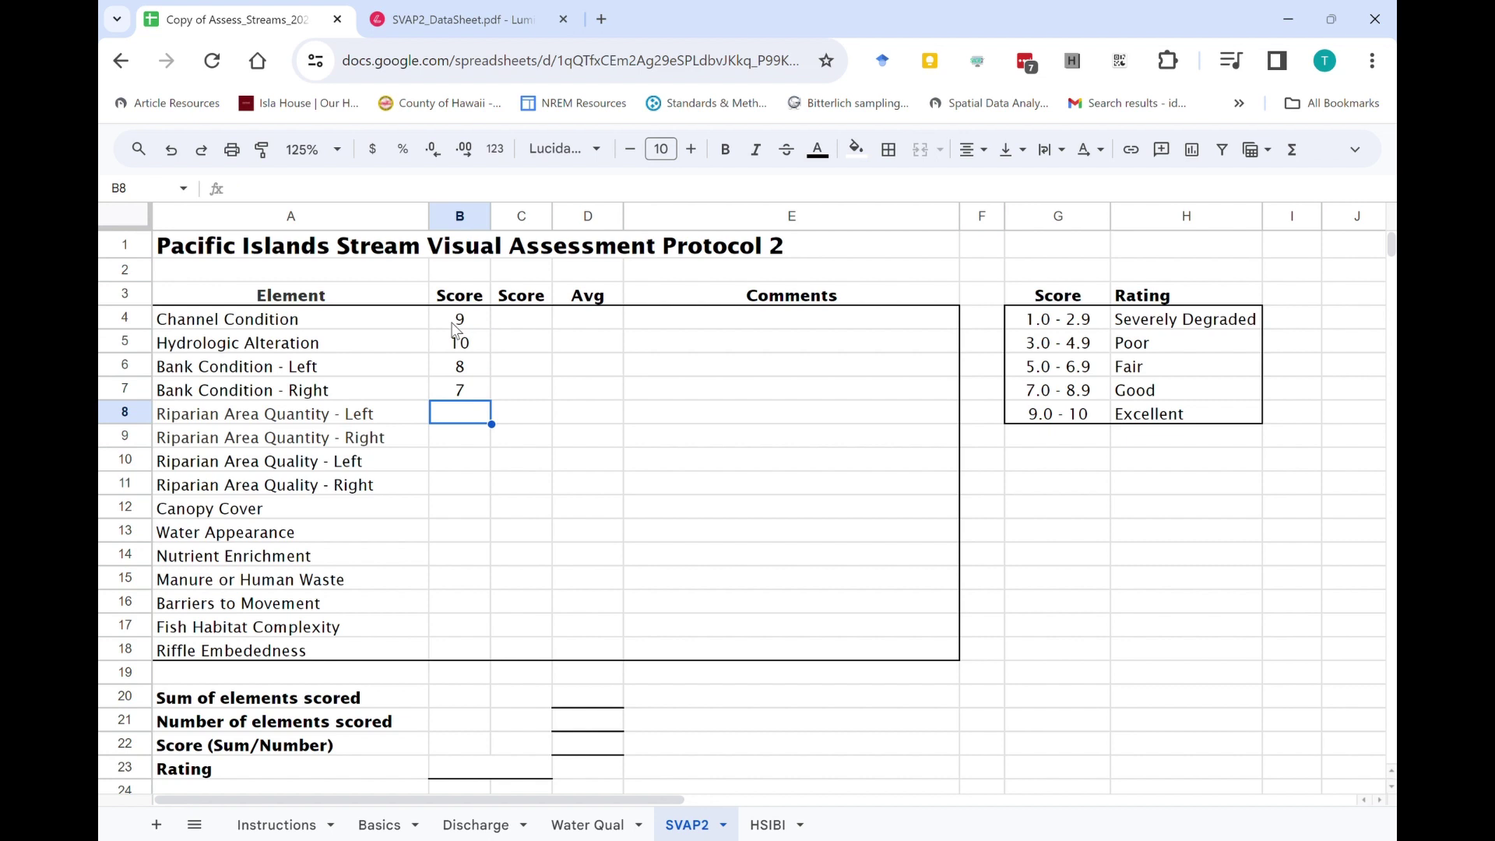
Fill B8 through B17 with a score of 8 by copying B8 down
left_click(477, 631, "shift")
type("8")
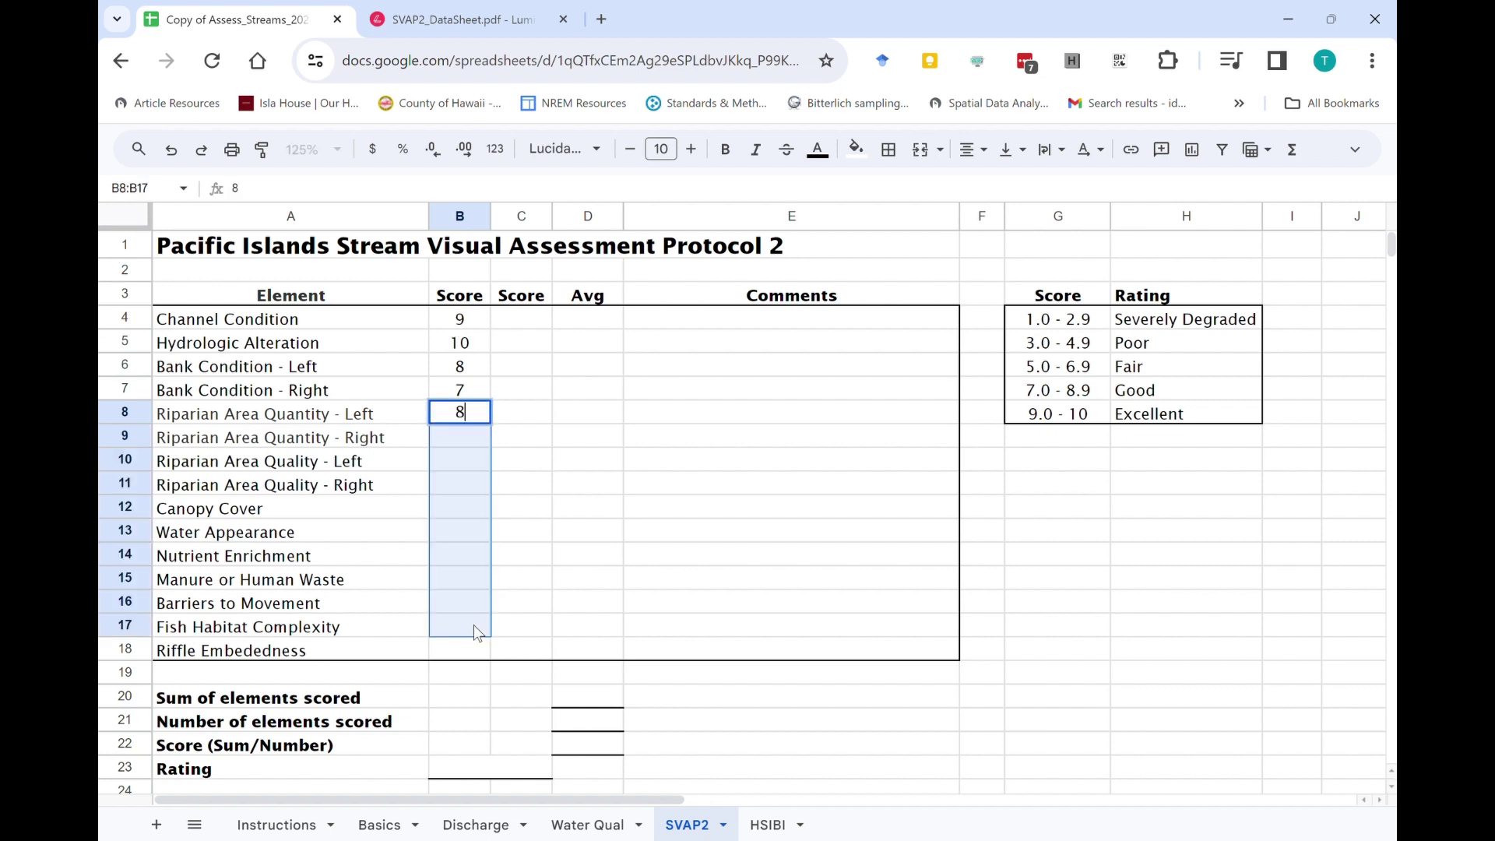
key("Return")
key("Up")
type("8")
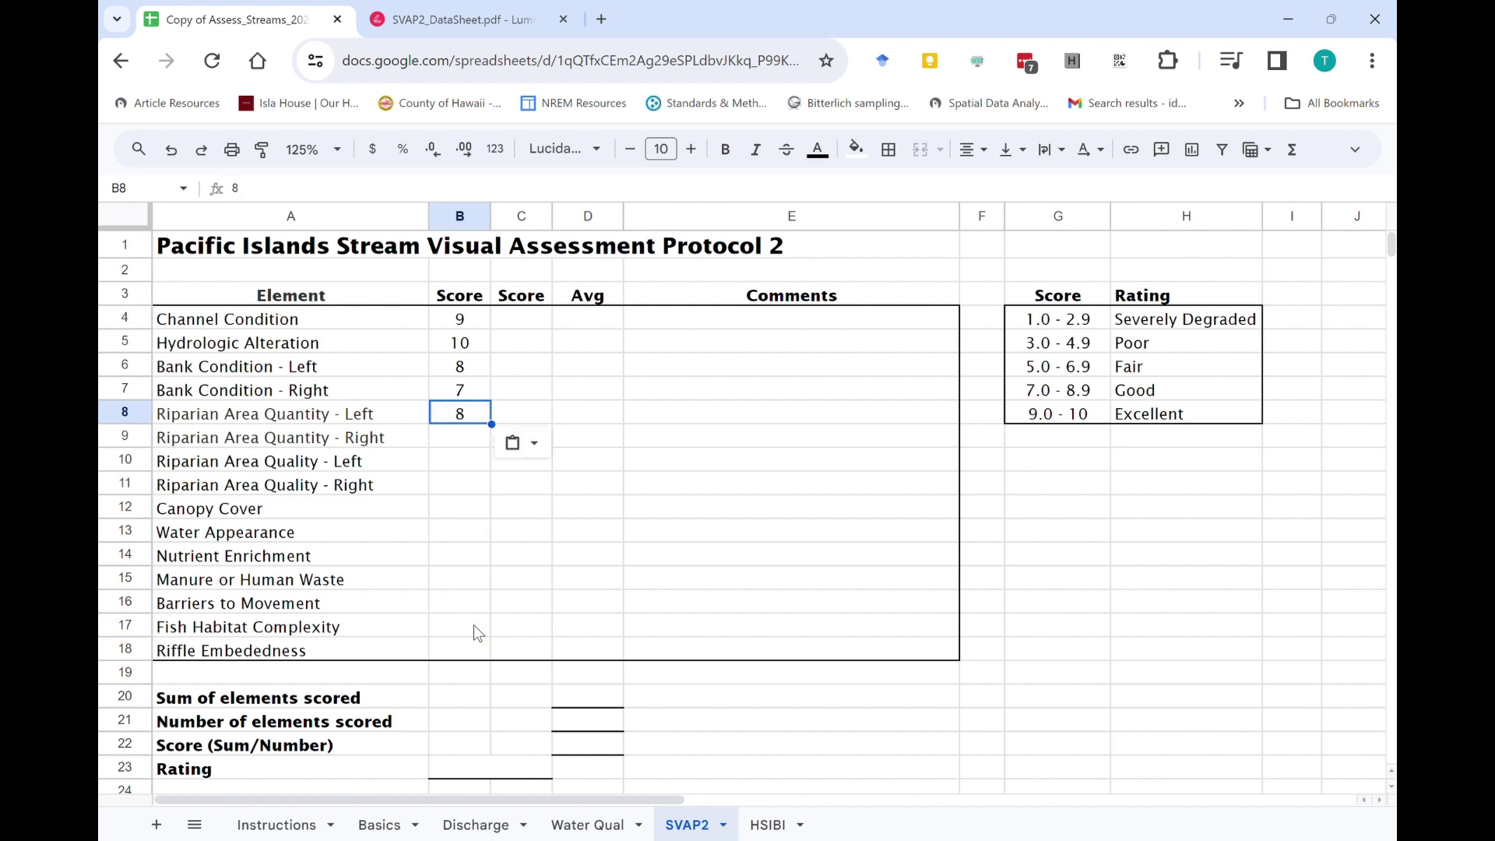
key("ctrl+c")
left_click(458, 628, "shift")
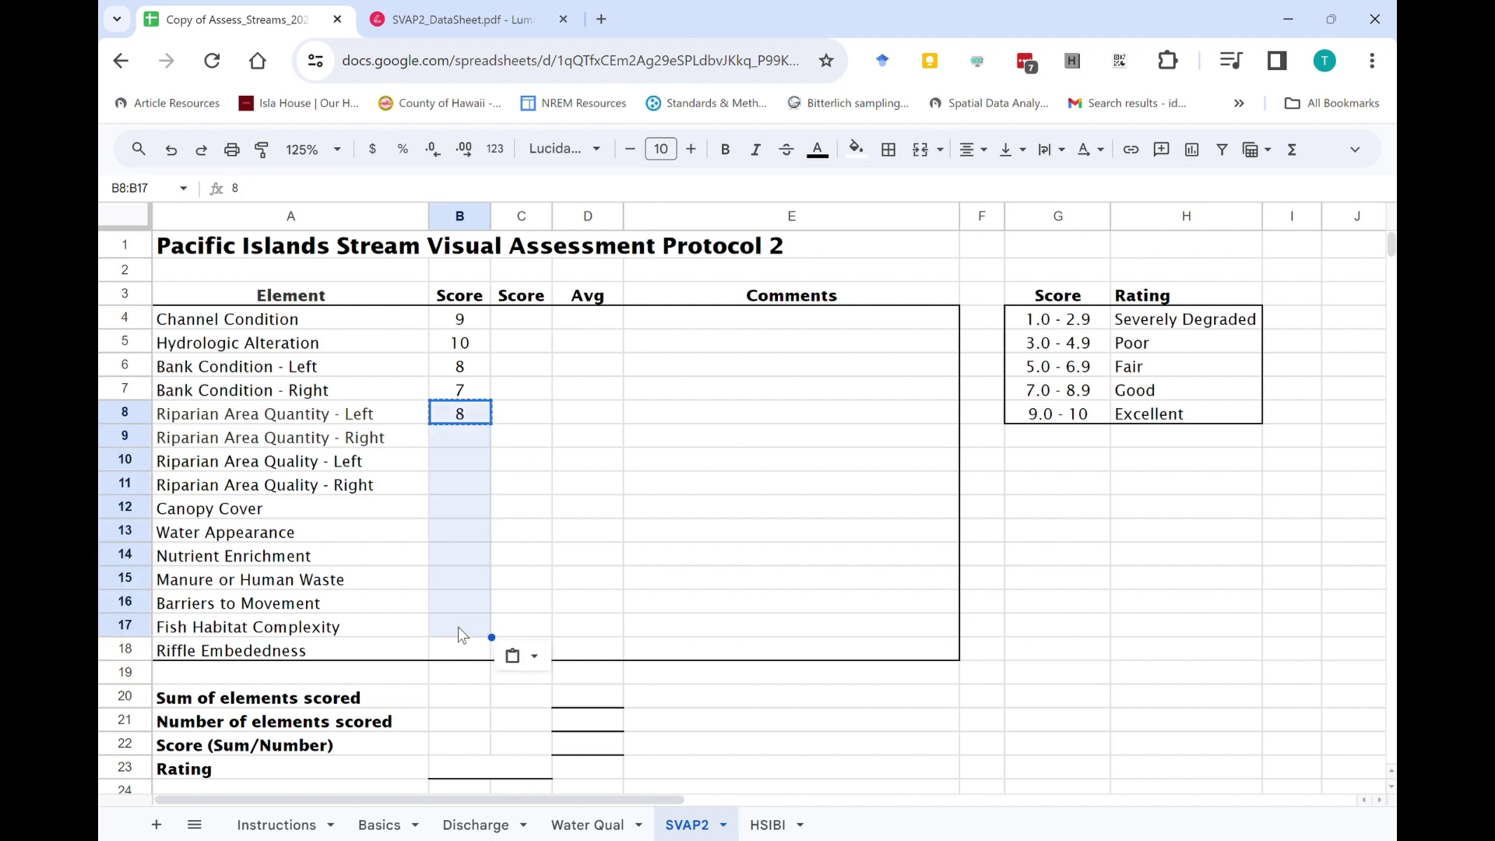
key("ctrl+v")
left_click(522, 627)
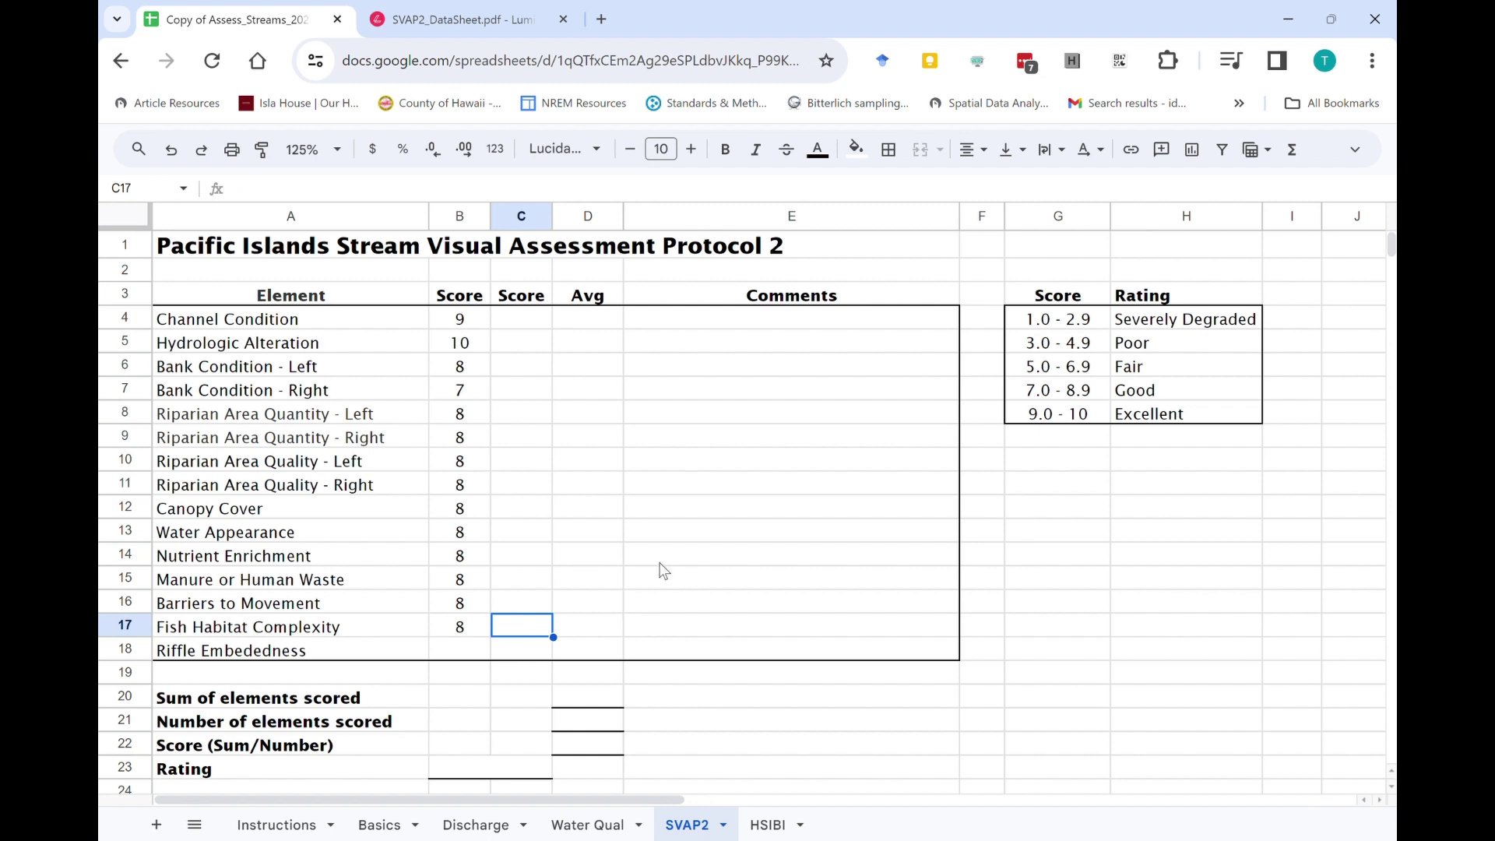
Enter =SUM(B4:B17) in D20 so the Sum of elements scored reads 114
scroll(662, 531, "down", 2)
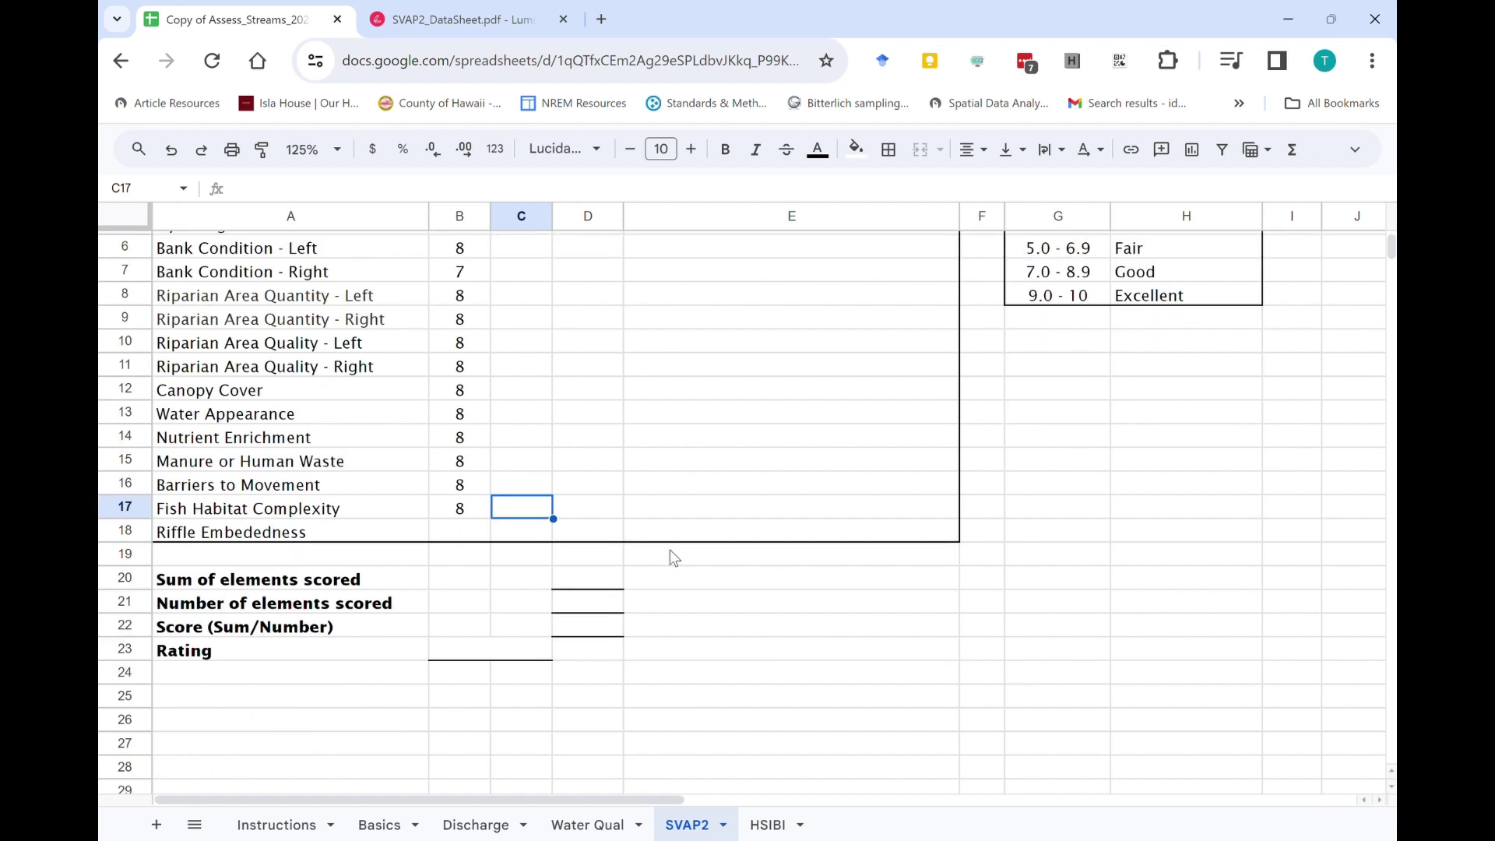
left_click(601, 577)
type("=sum(")
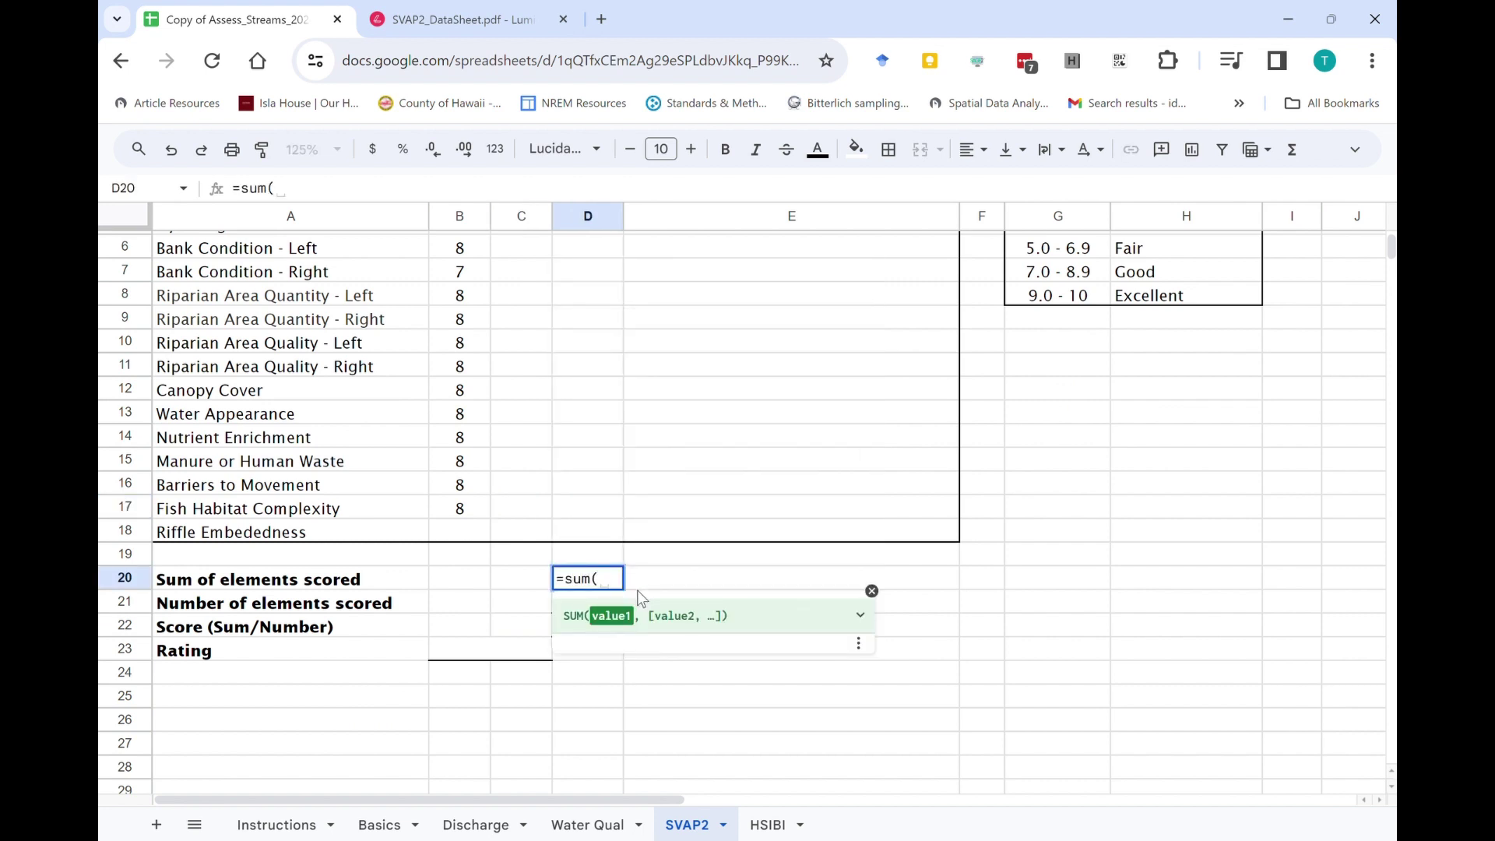
scroll(545, 615, "up", 2)
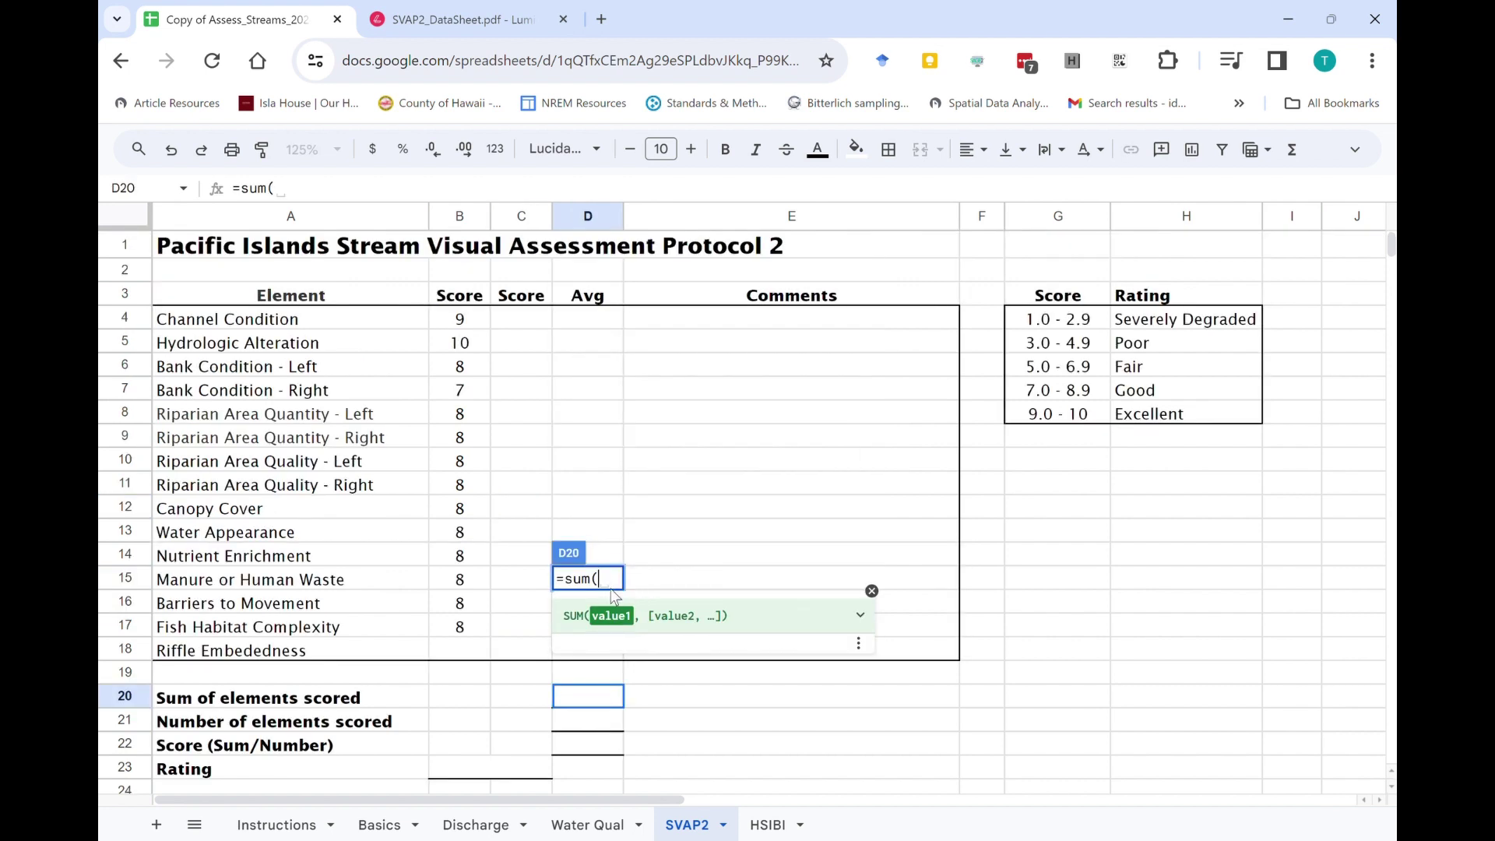
left_click(472, 629)
left_click_drag(472, 633, 471, 320)
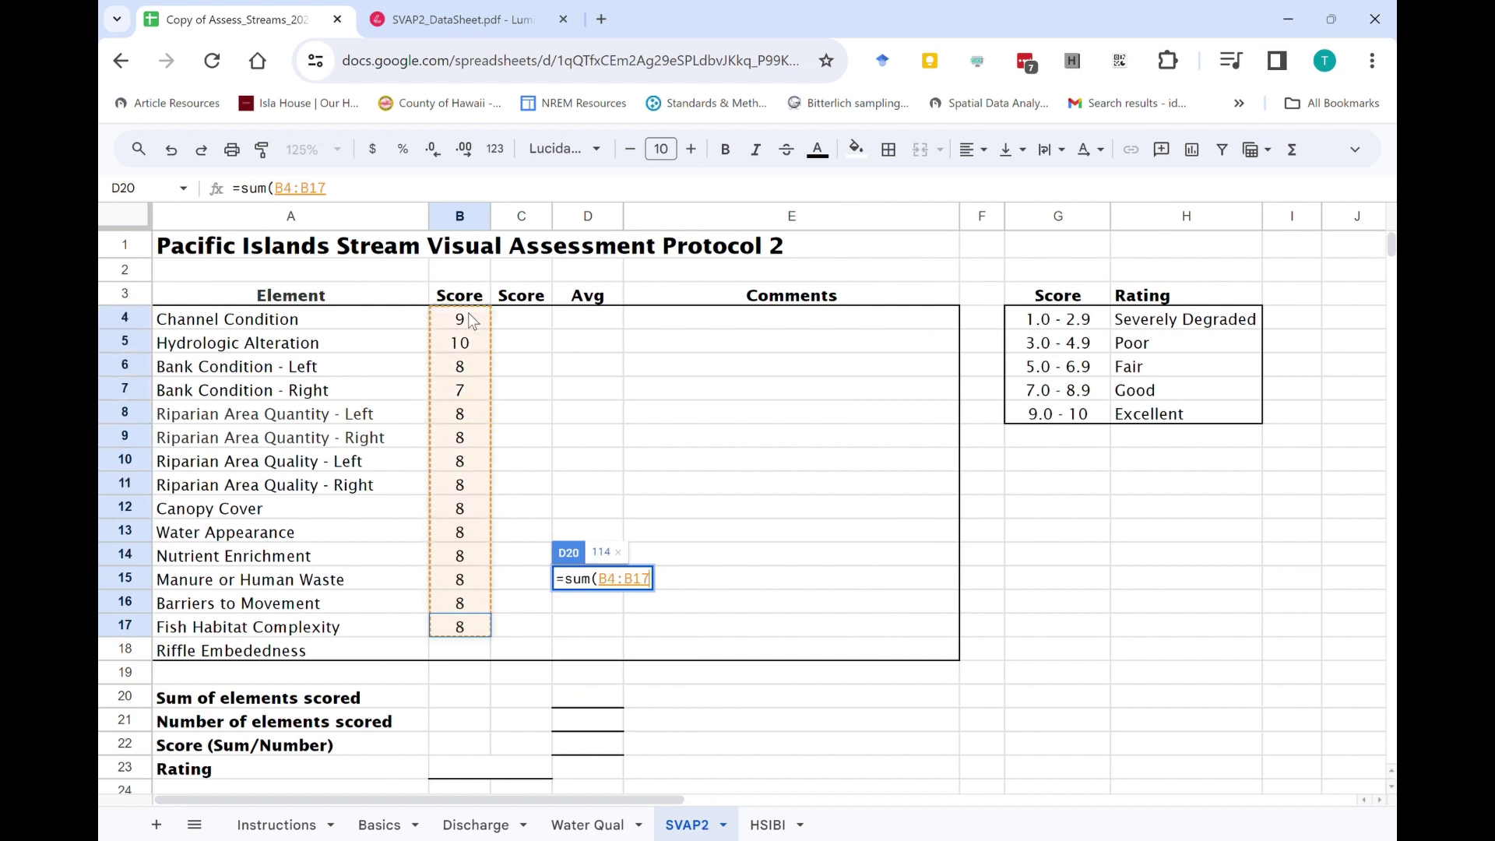
type(")")
key("Return")
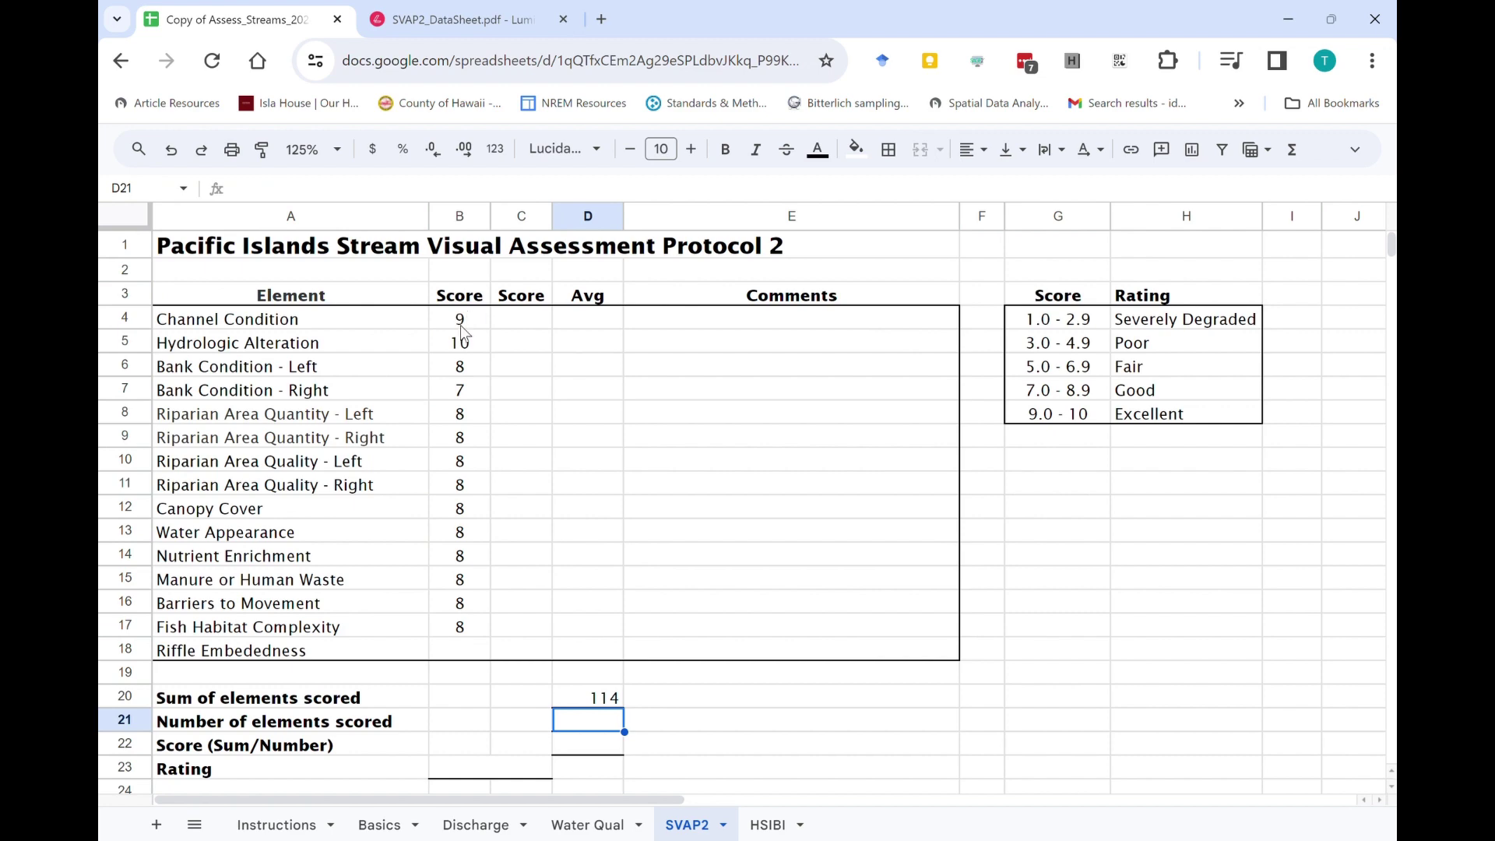
Scroll the SVAP2 datasheet PDF to page 2's Riparian Area Quality and Canopy Cover sections
left_click(444, 25)
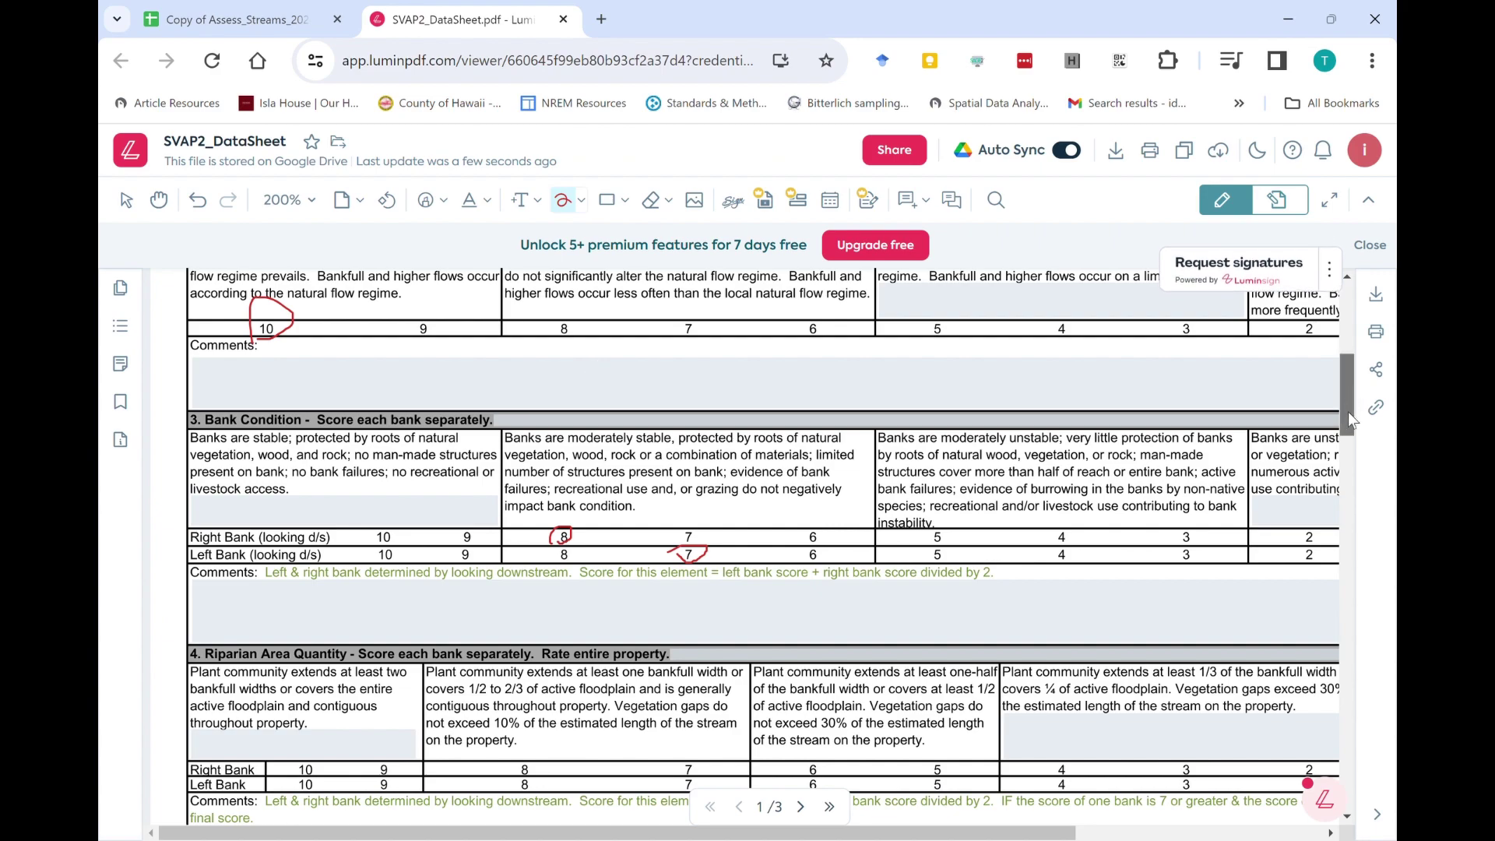
left_click_drag(1348, 413, 1332, 698)
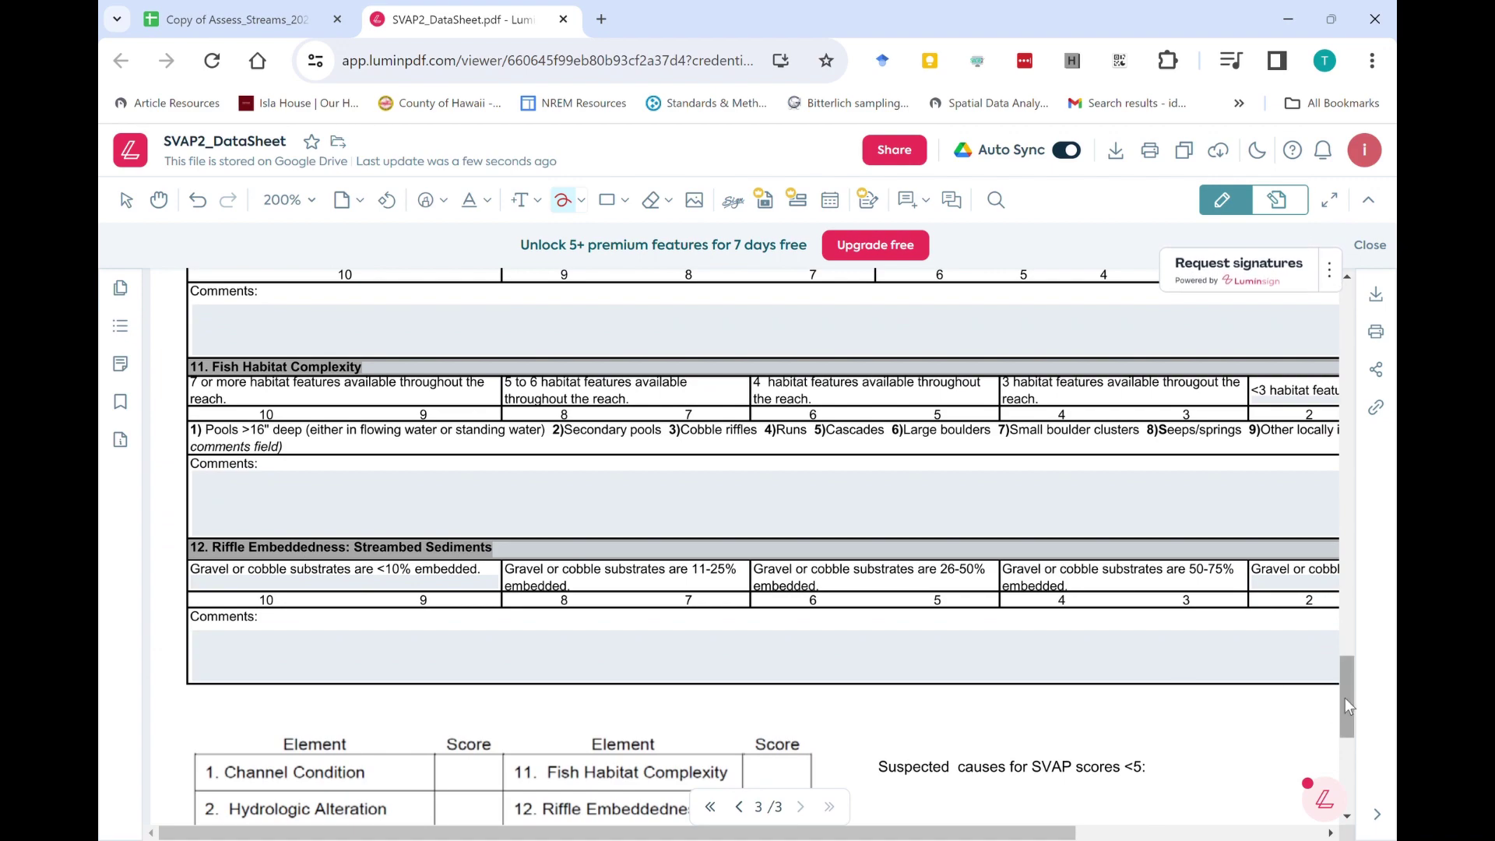
left_click_drag(1345, 698, 1340, 489)
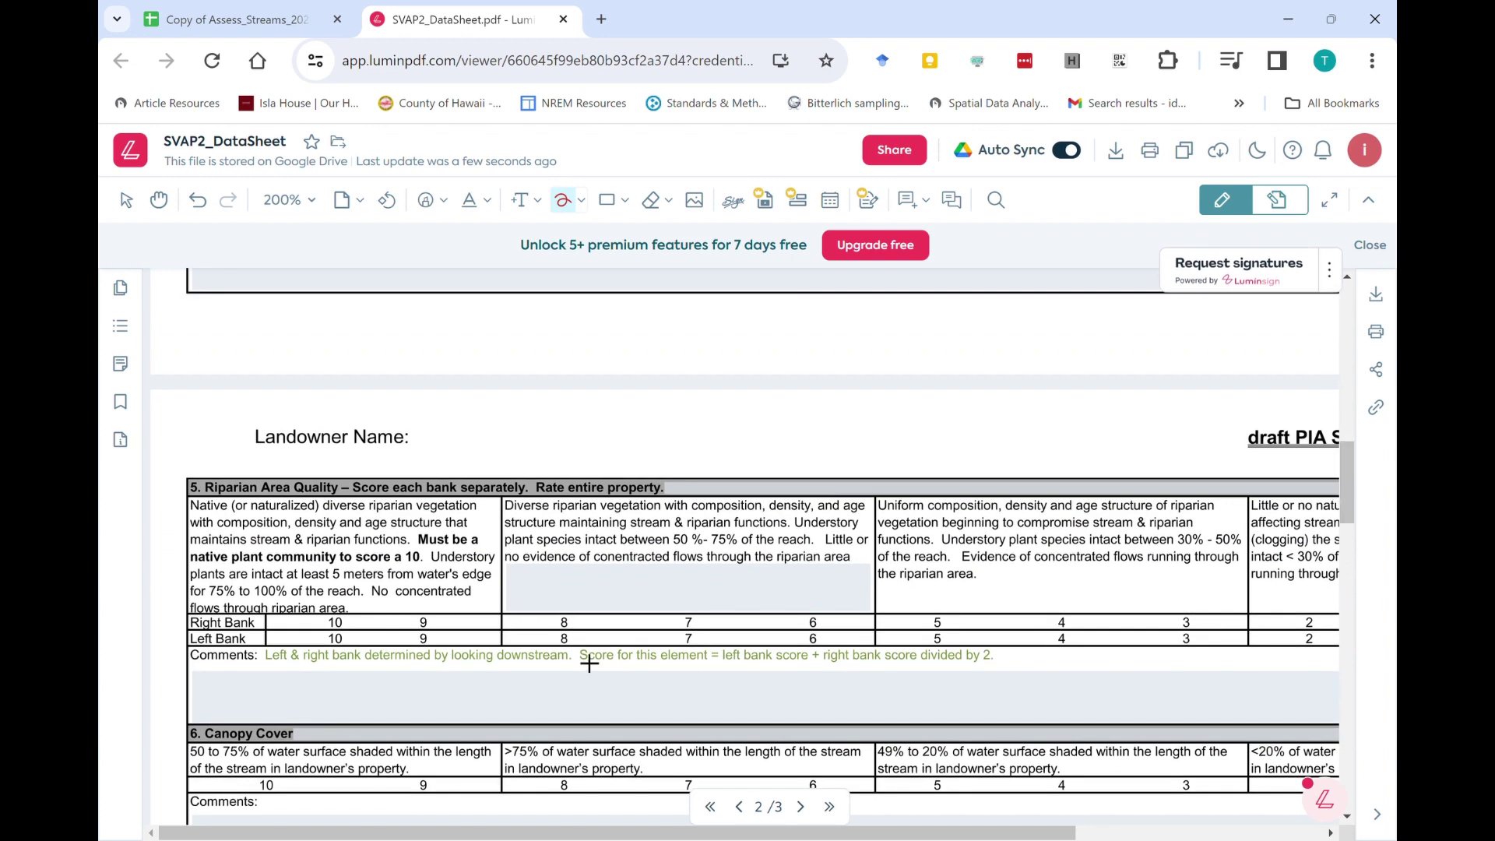
Put =COUNT(B4:B17) in D21, giving 14 elements scored
left_click(232, 19)
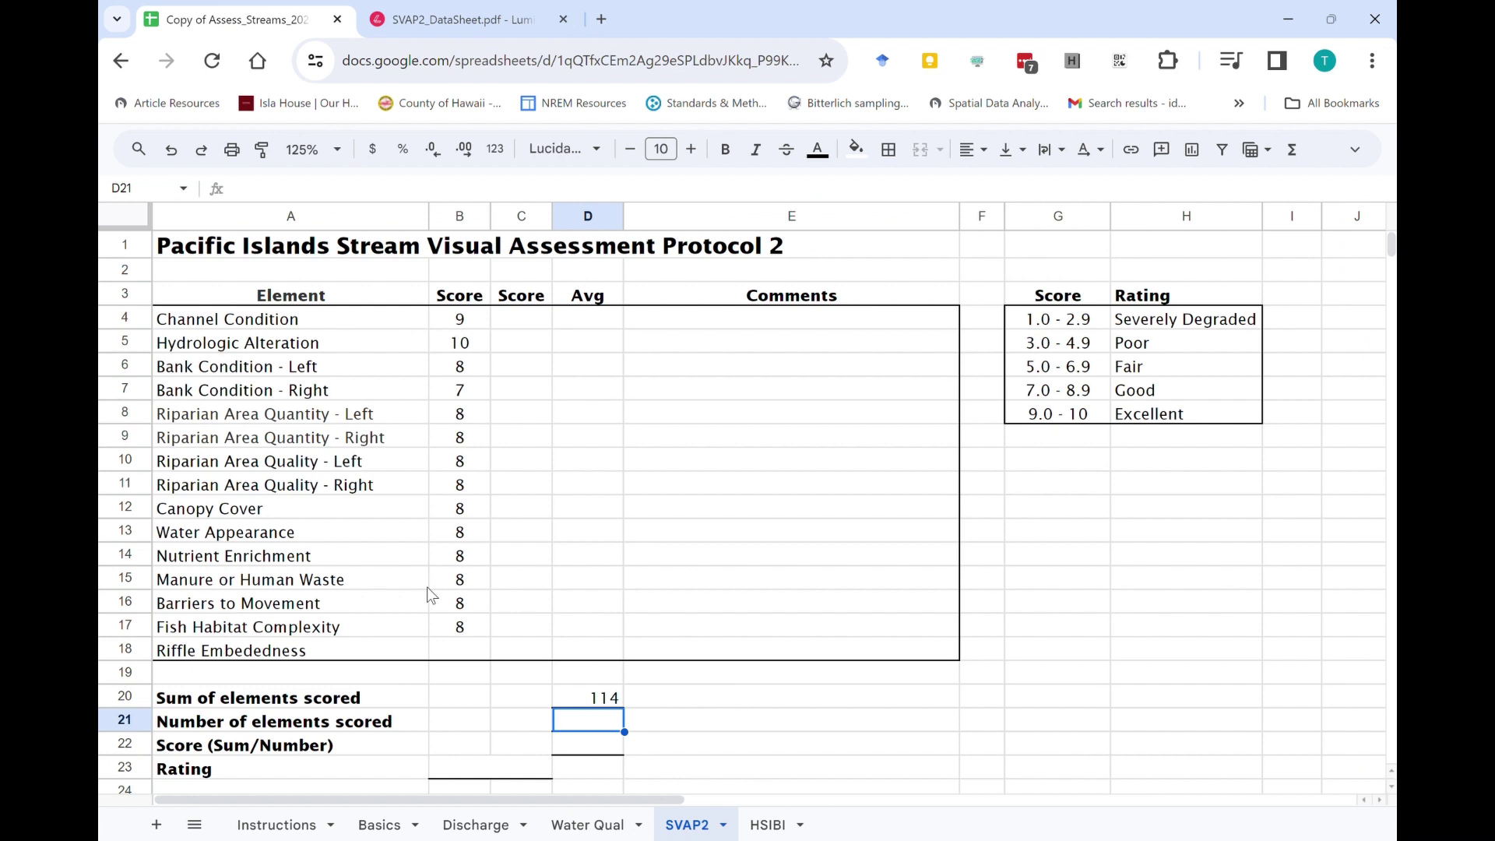
type("=")
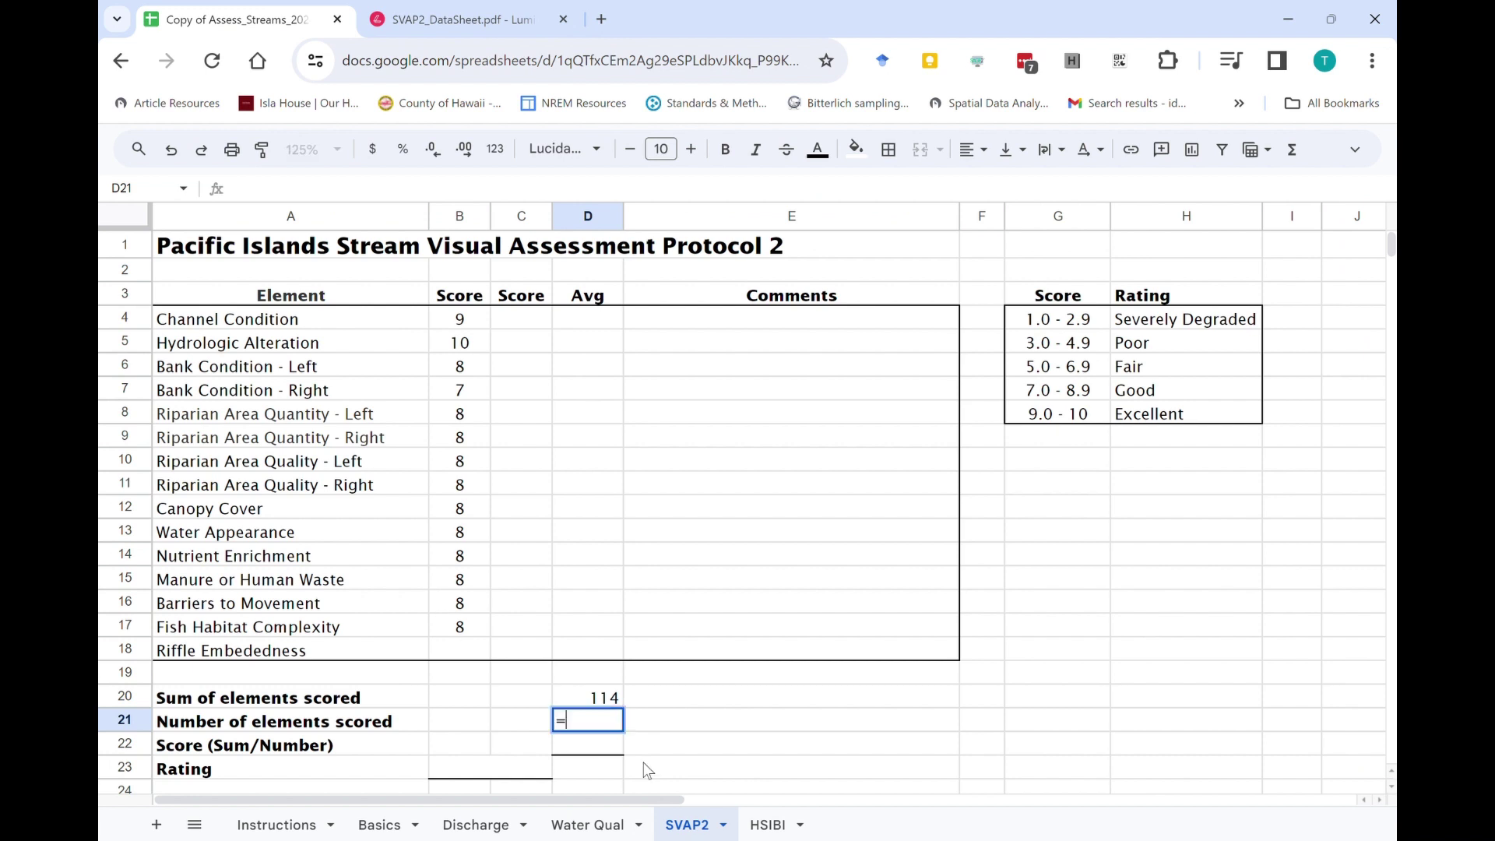
type("count(")
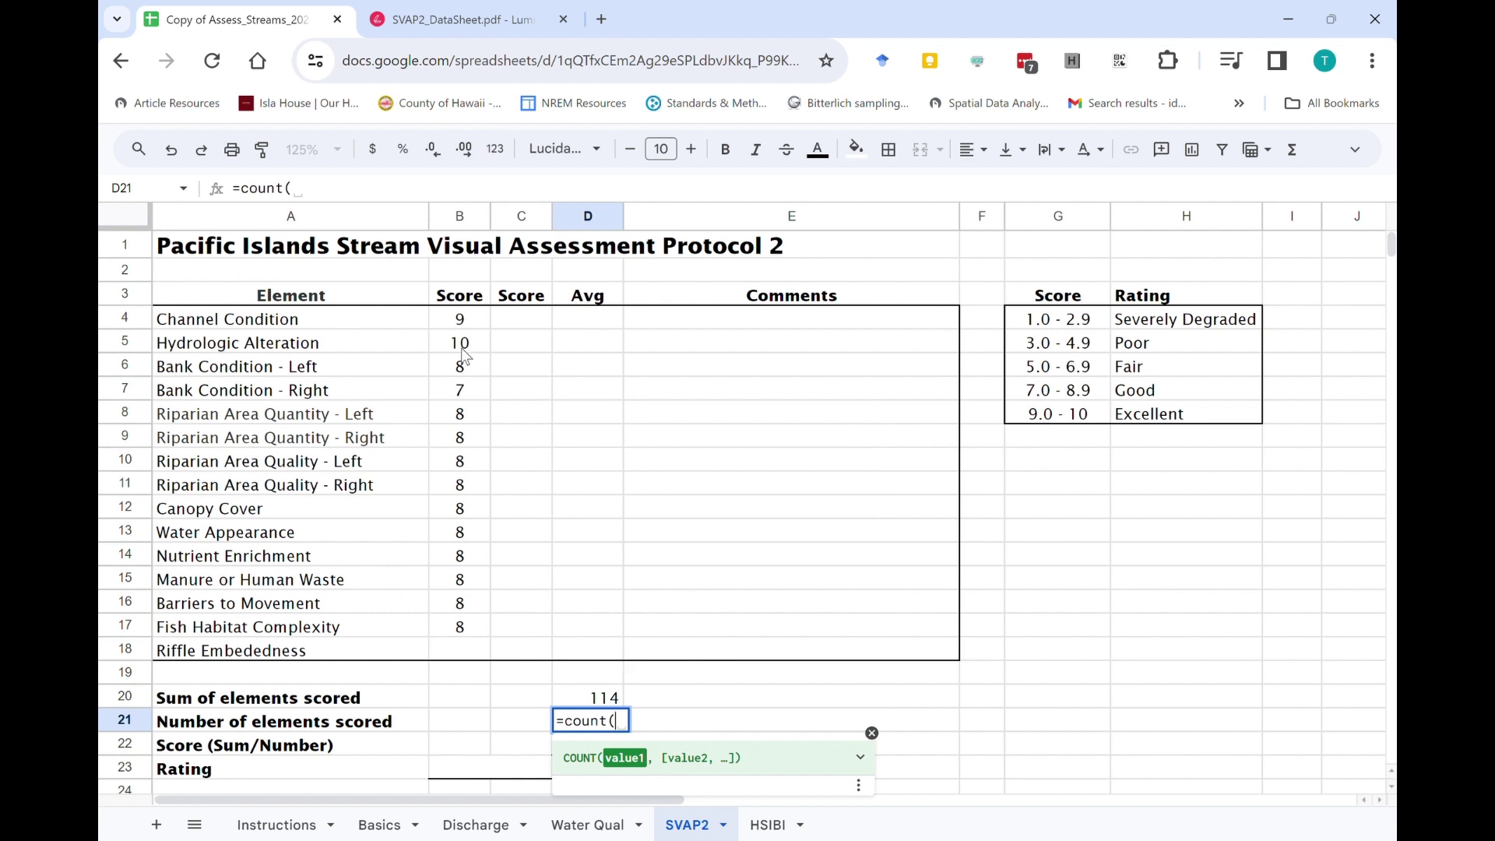
left_click_drag(459, 321, 461, 624)
type(")")
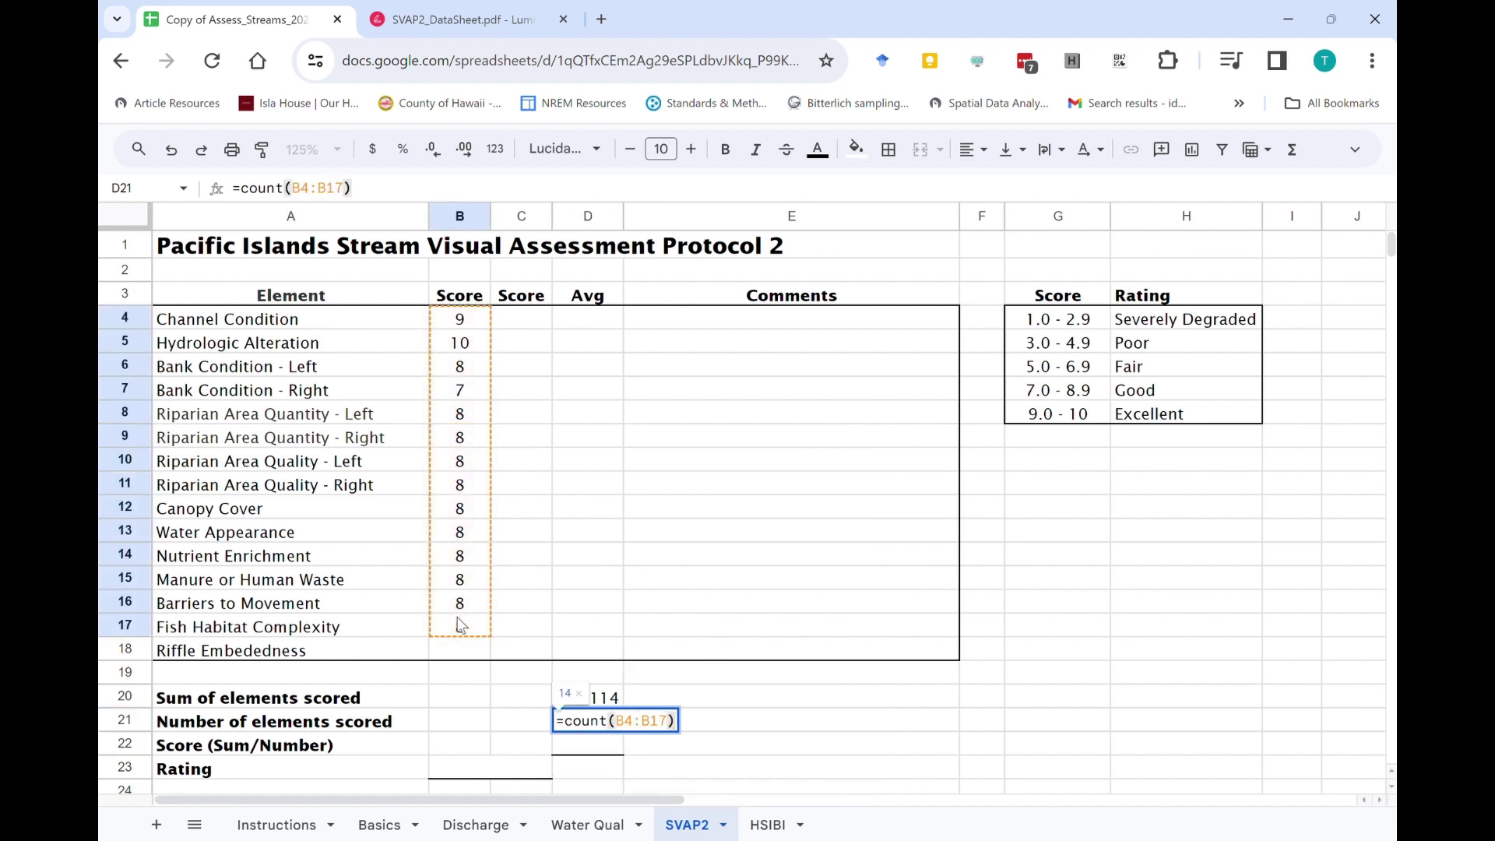
key("Return")
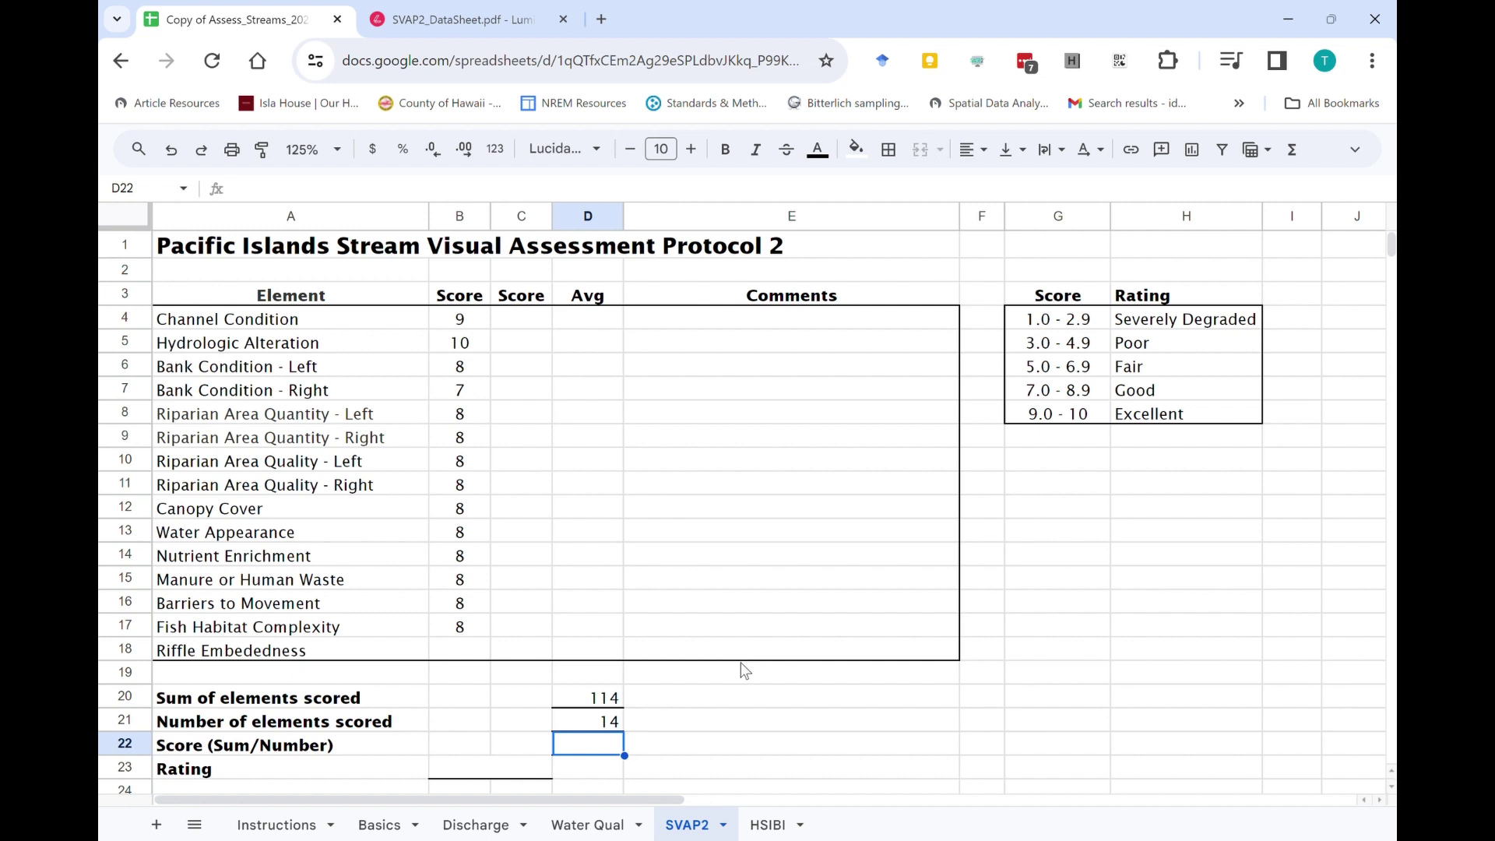
Enter =D20/D21 in D22 so the Score (Sum/Number) shows 8.14285
left_click(475, 765)
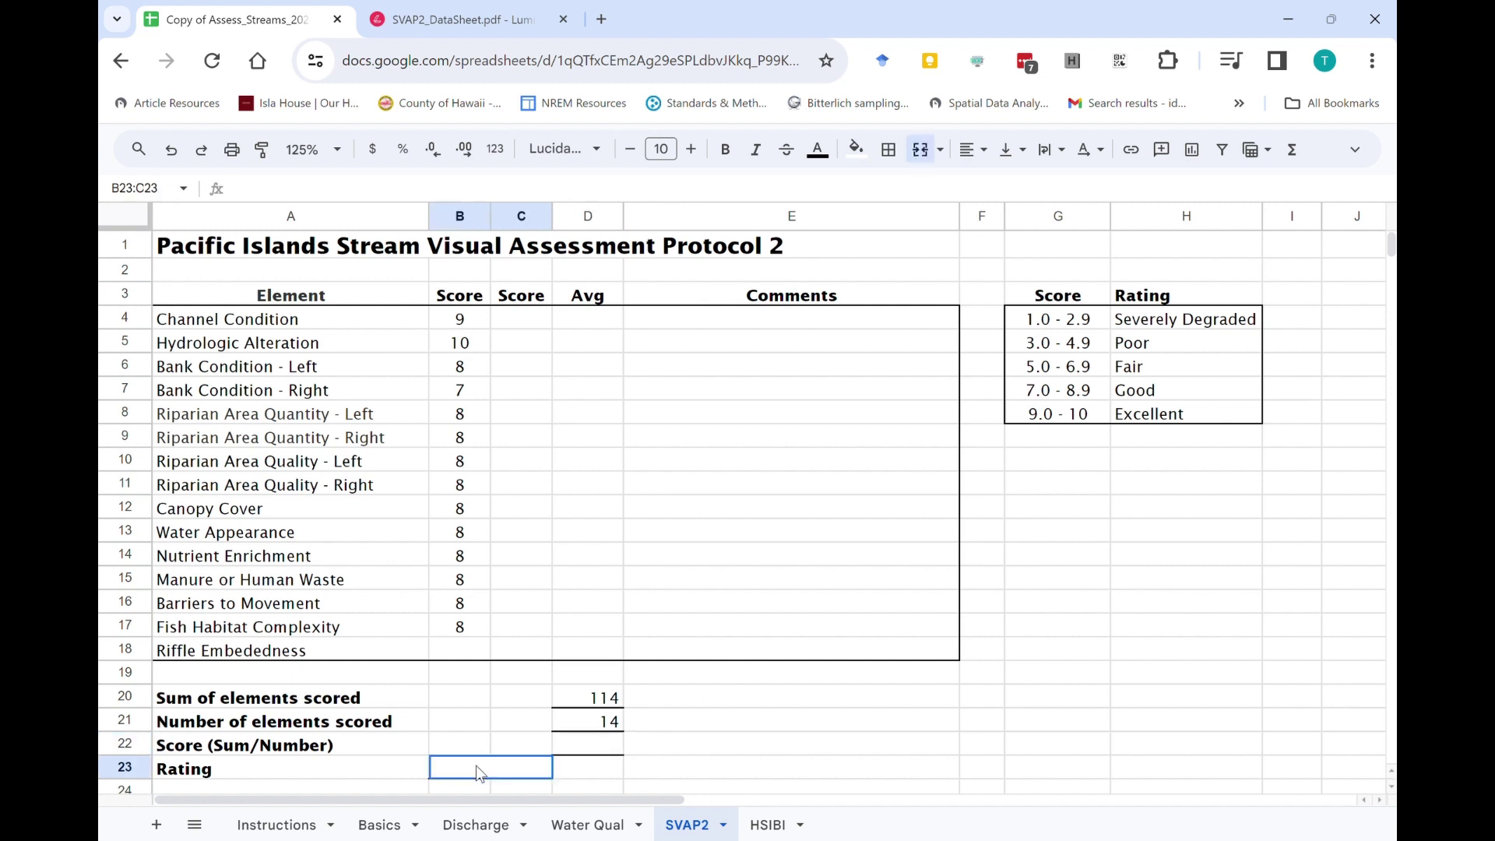
left_click(603, 749)
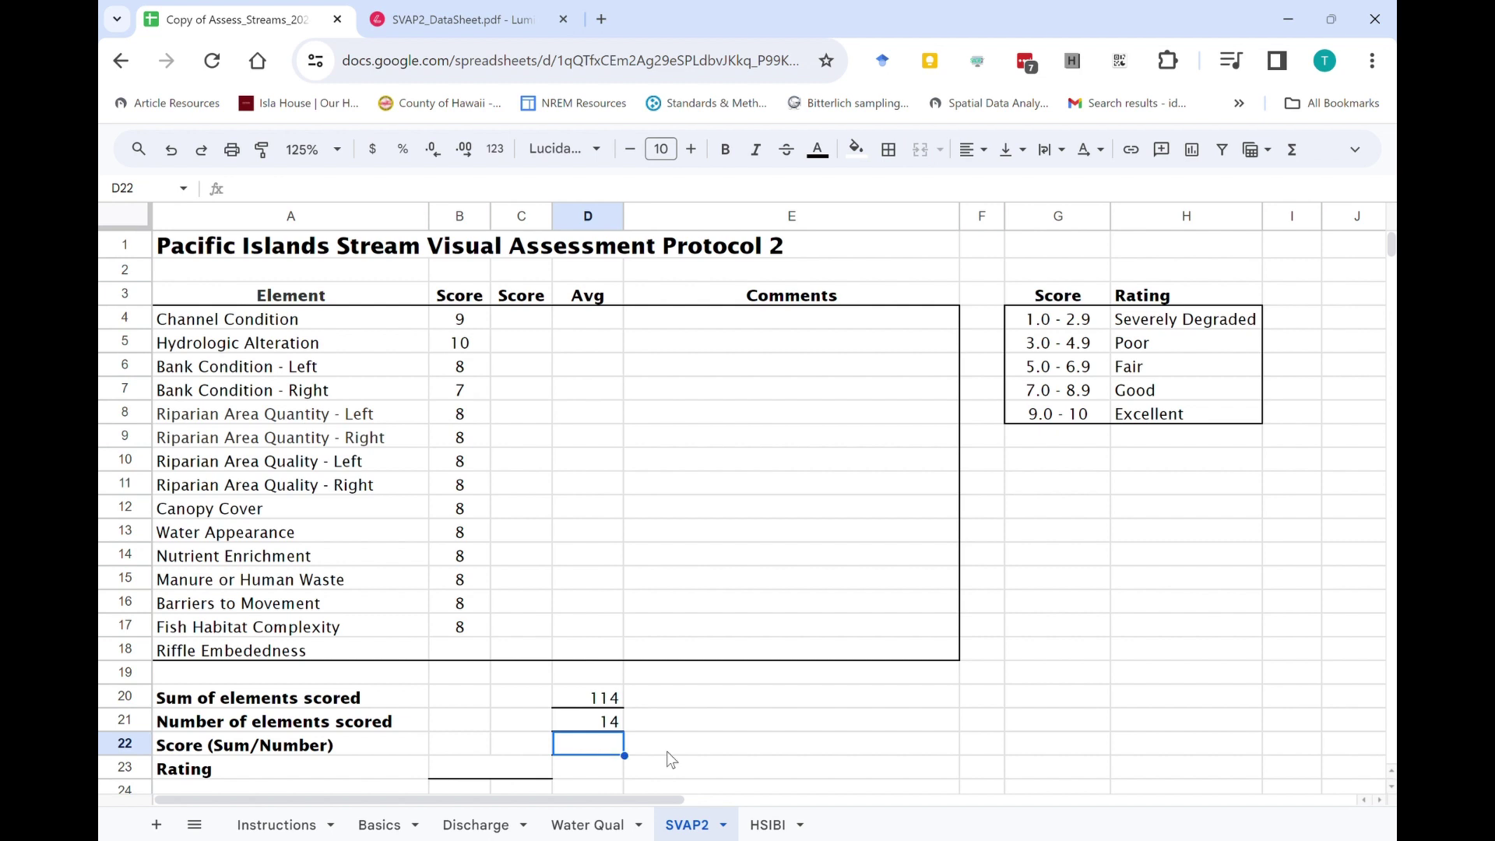
type("=")
key("Up")
key("Up")
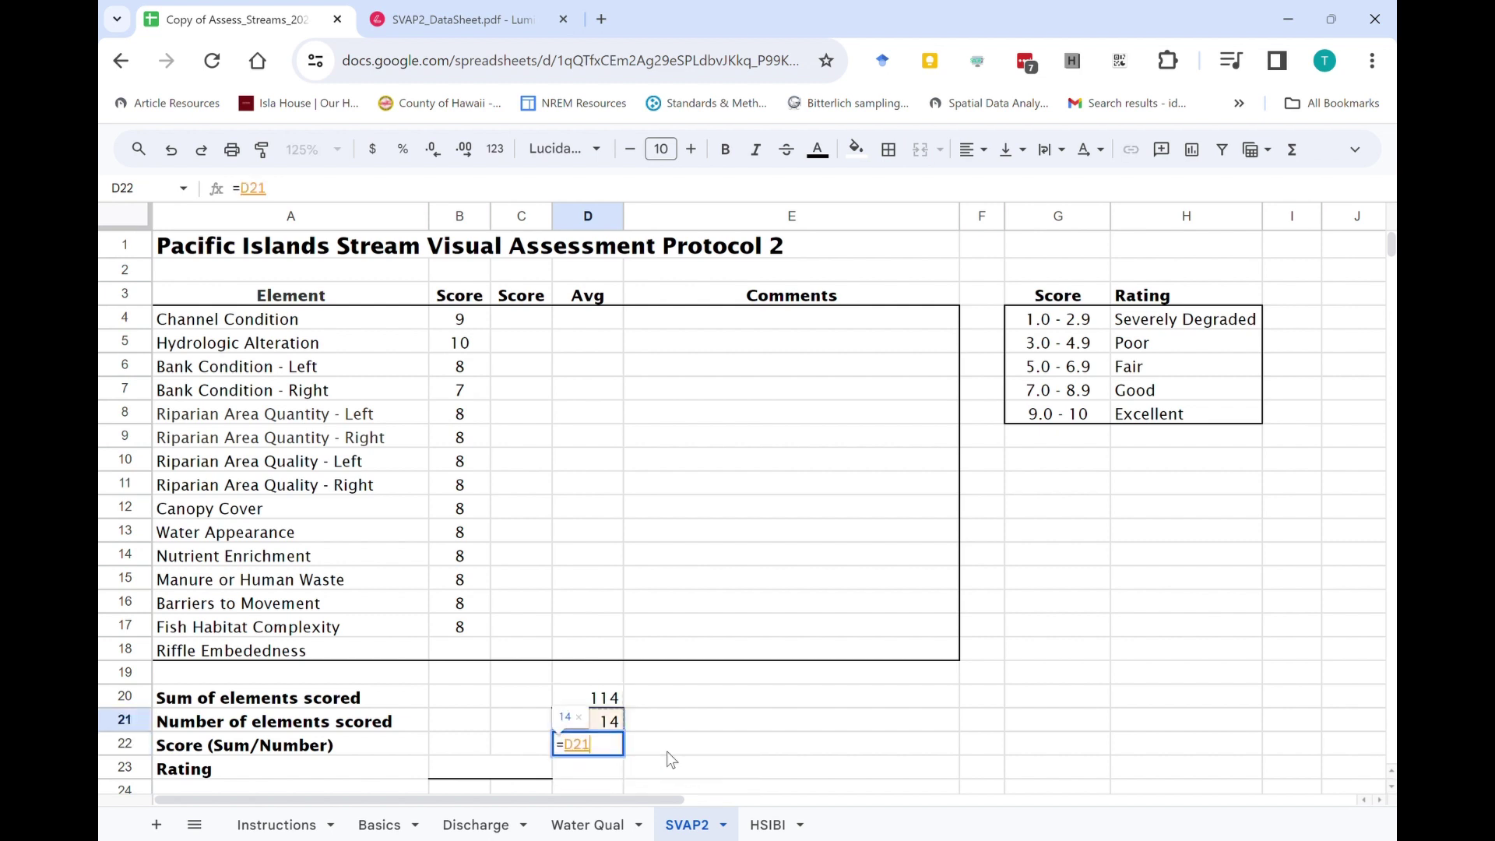
type("/")
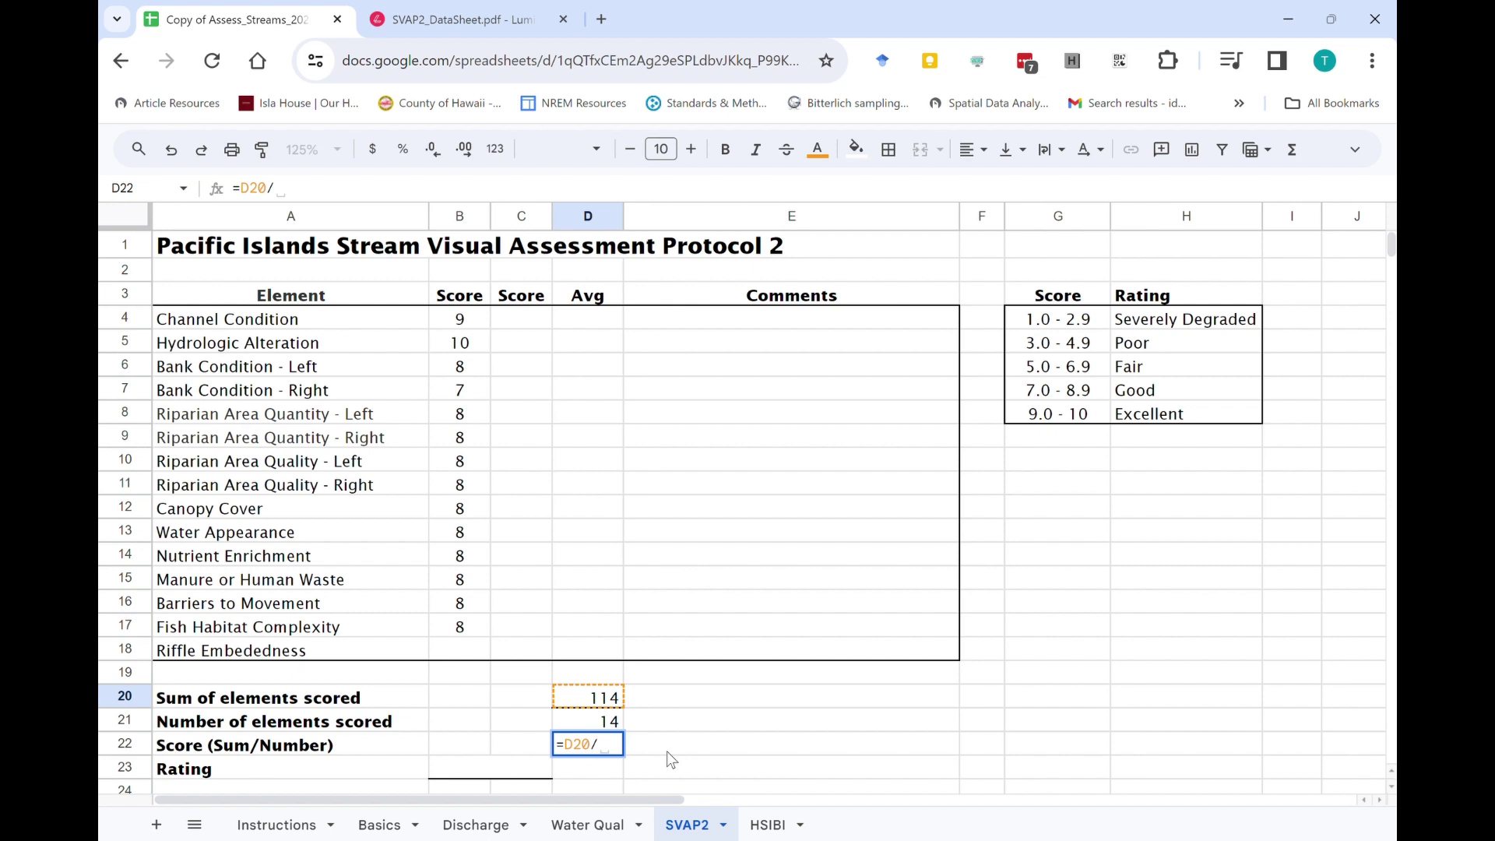
key("Up")
key("Return")
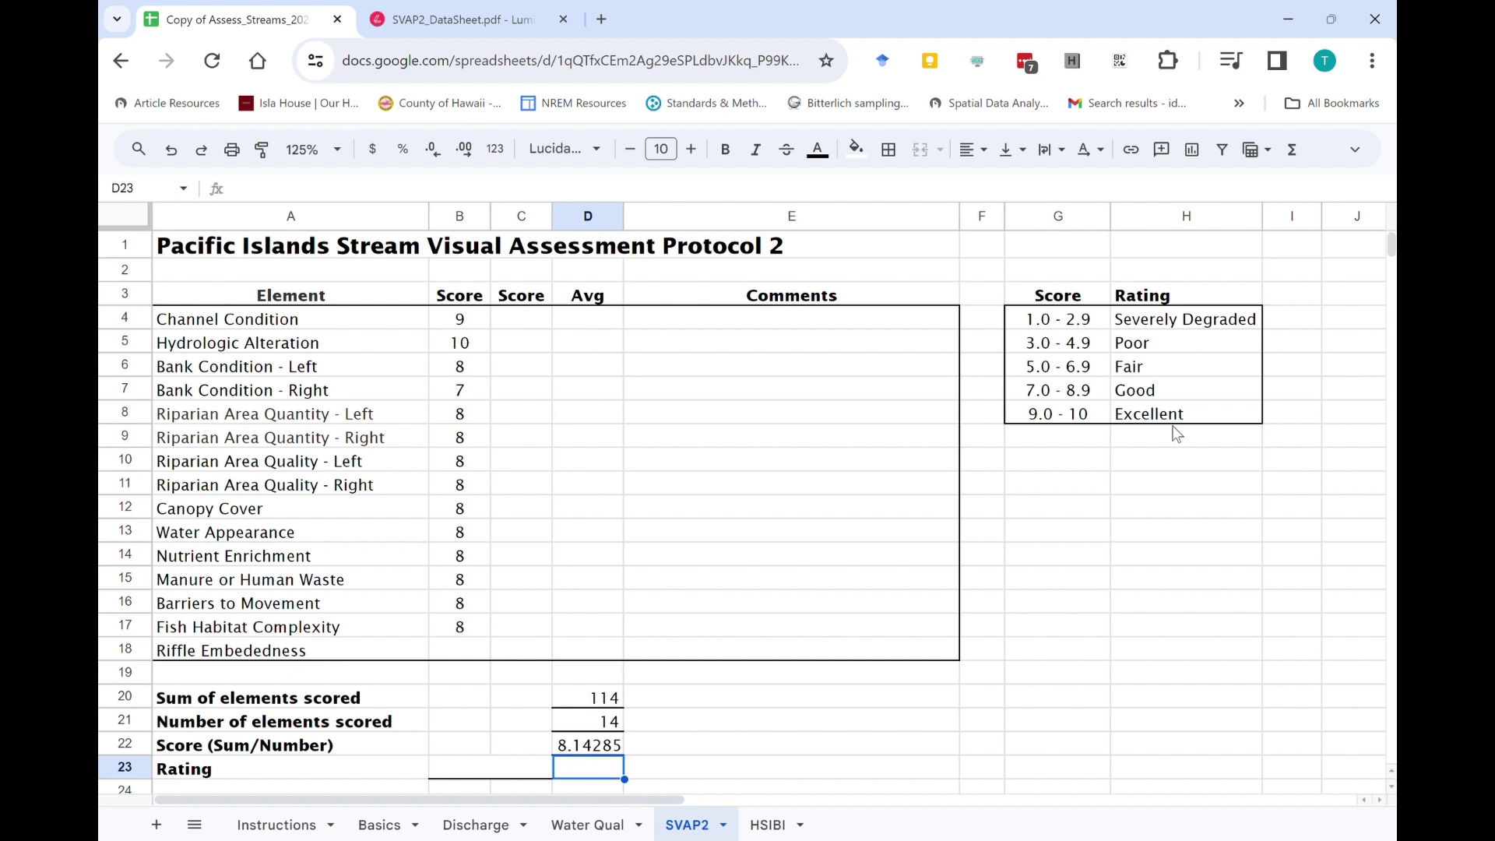
Type the rating 'good' into the merged cell B23:C23
left_click(470, 771)
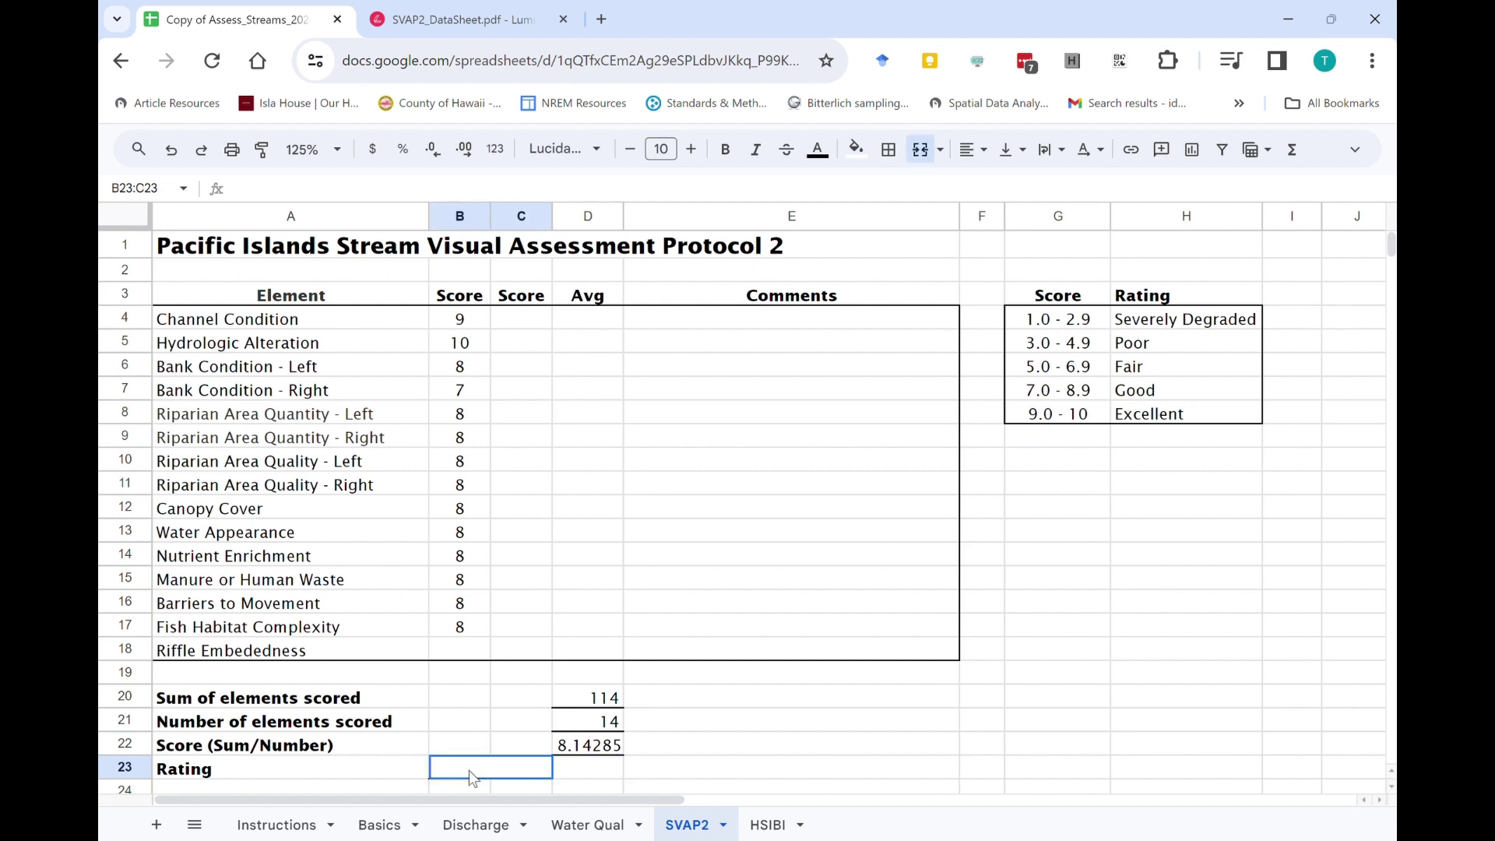
type("good")
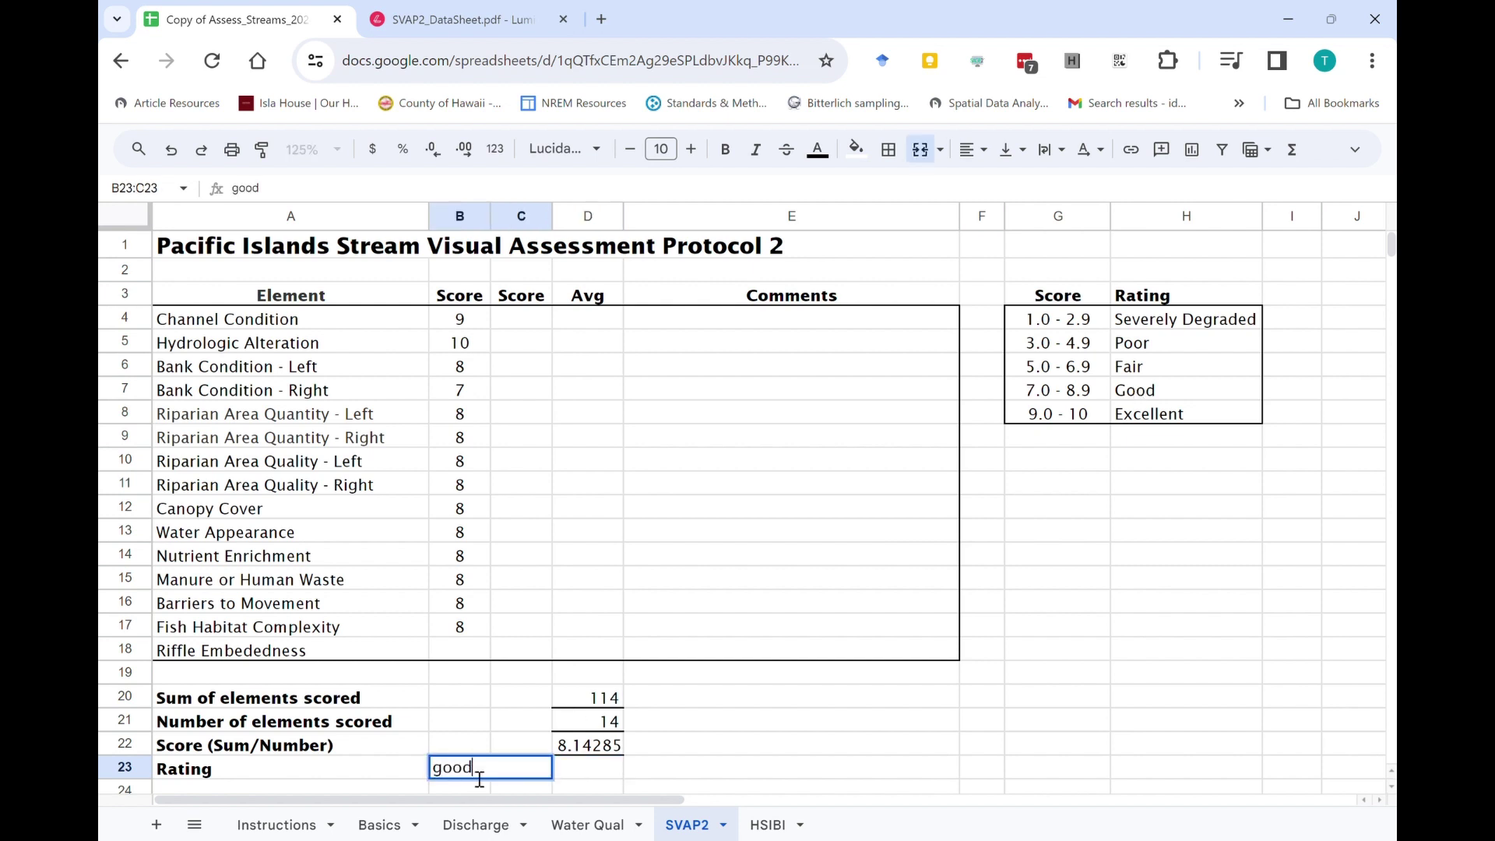
key("Return")
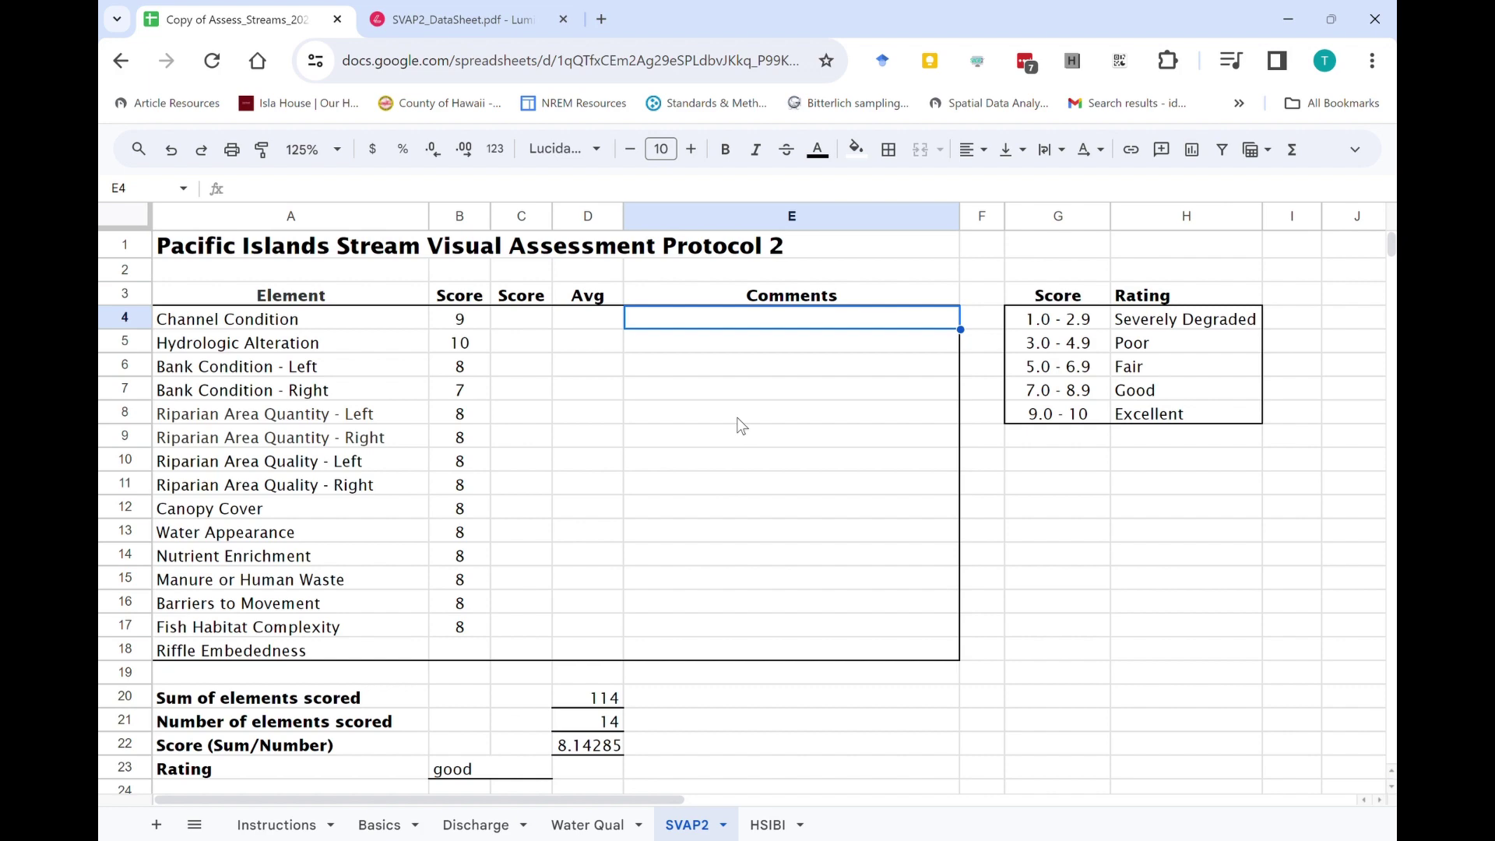
Scroll through the SVAP2 datasheet PDF to review the circled element scores
key("ctrl+Tab")
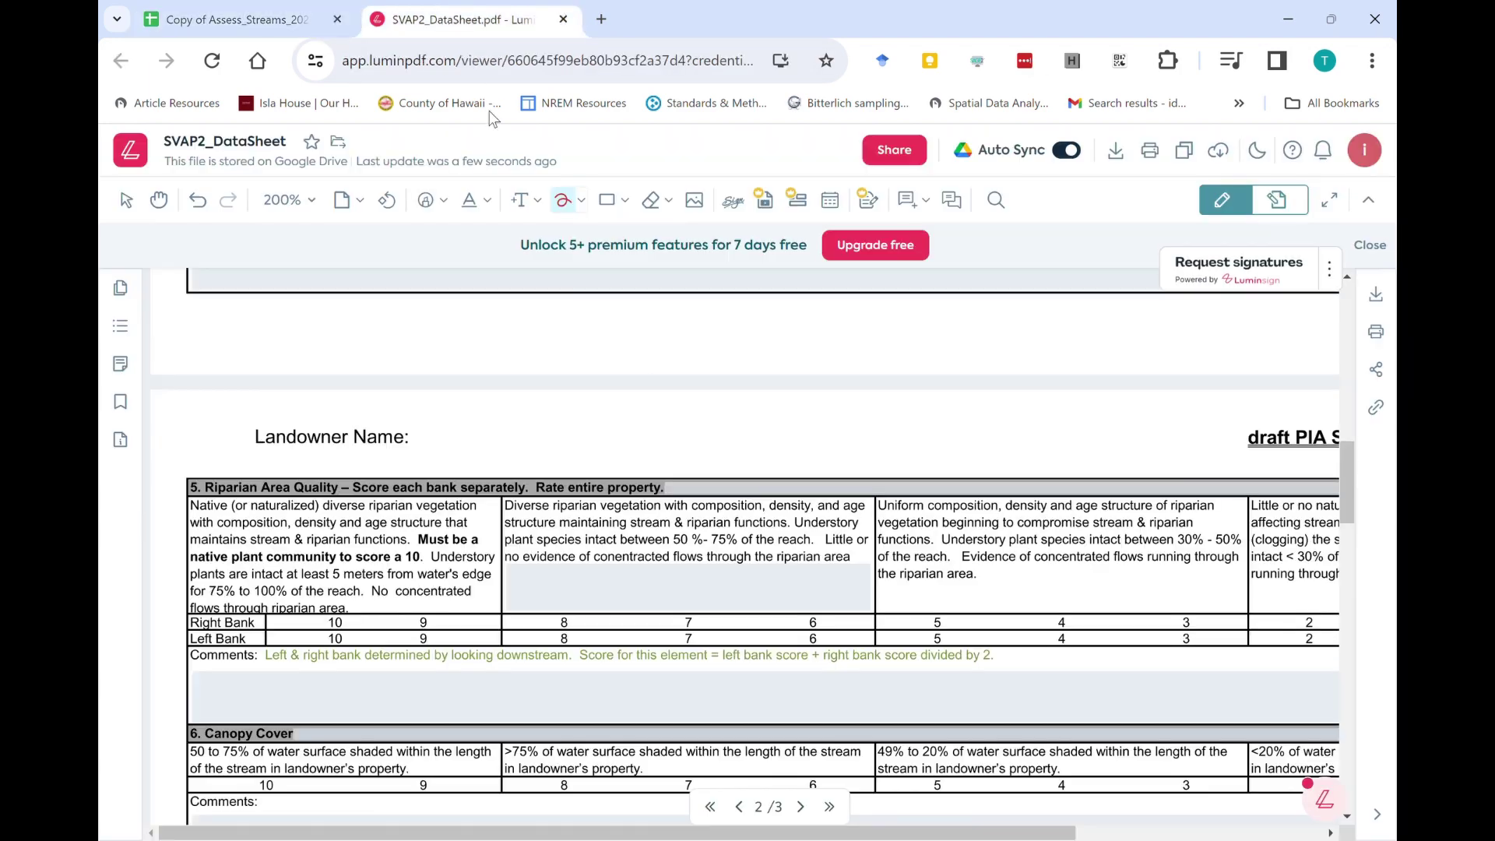
scroll(739, 555, "down", 12)
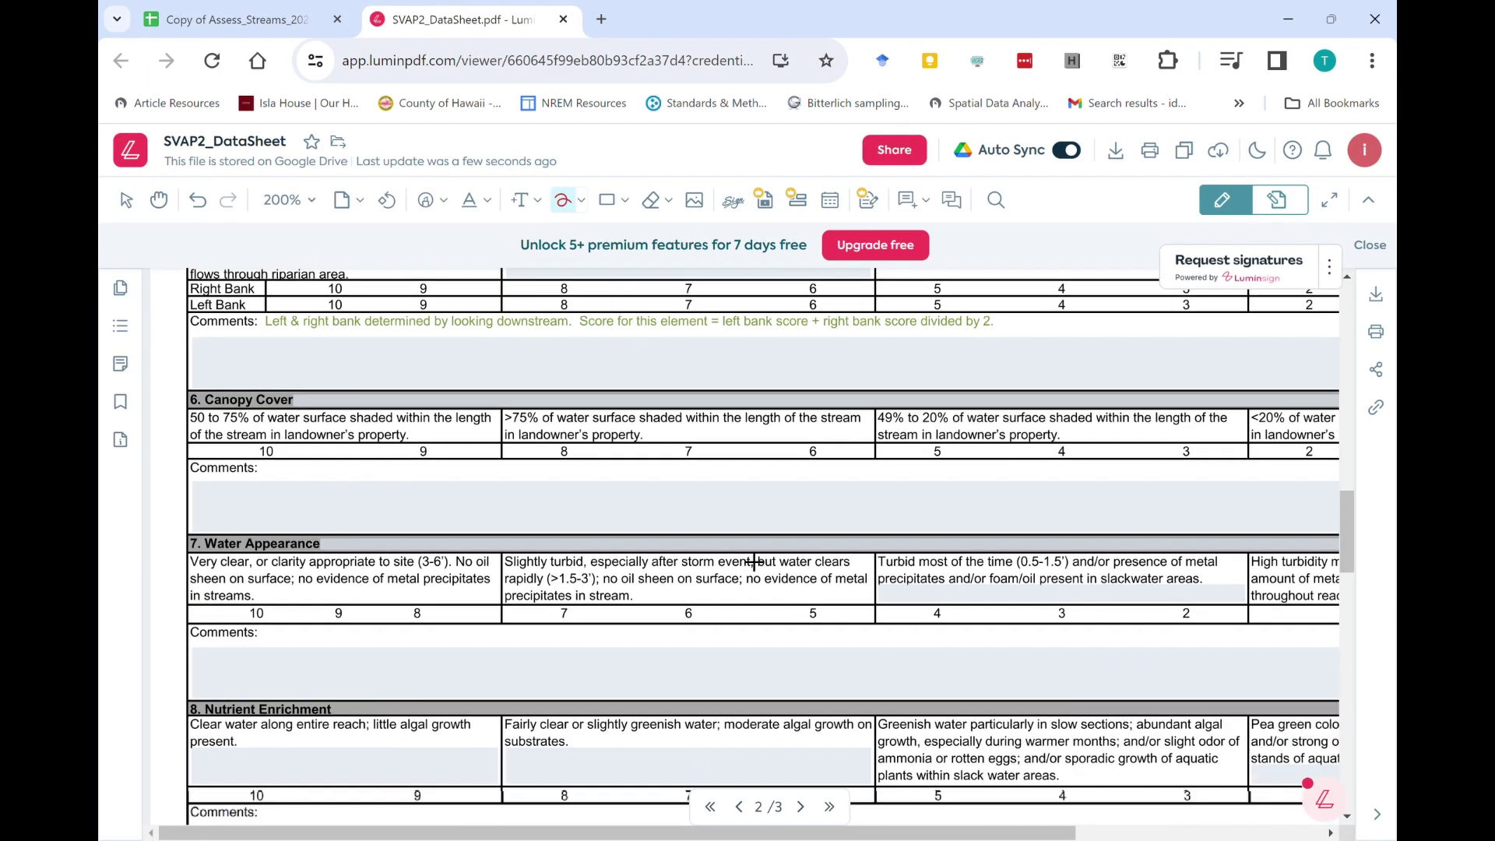
scroll(726, 558, "up", 20)
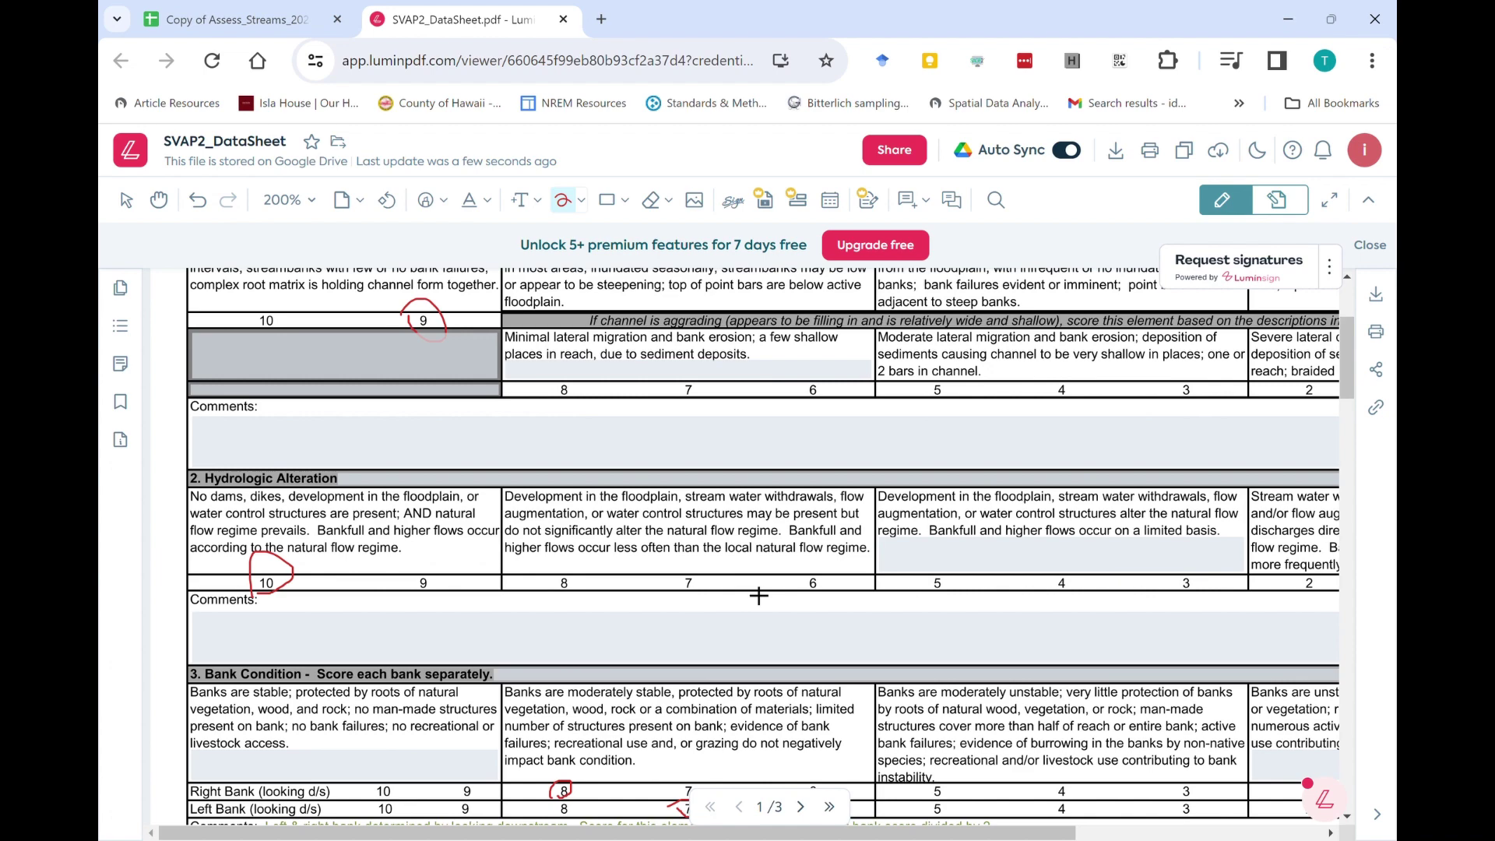
scroll(771, 612, "down", 4)
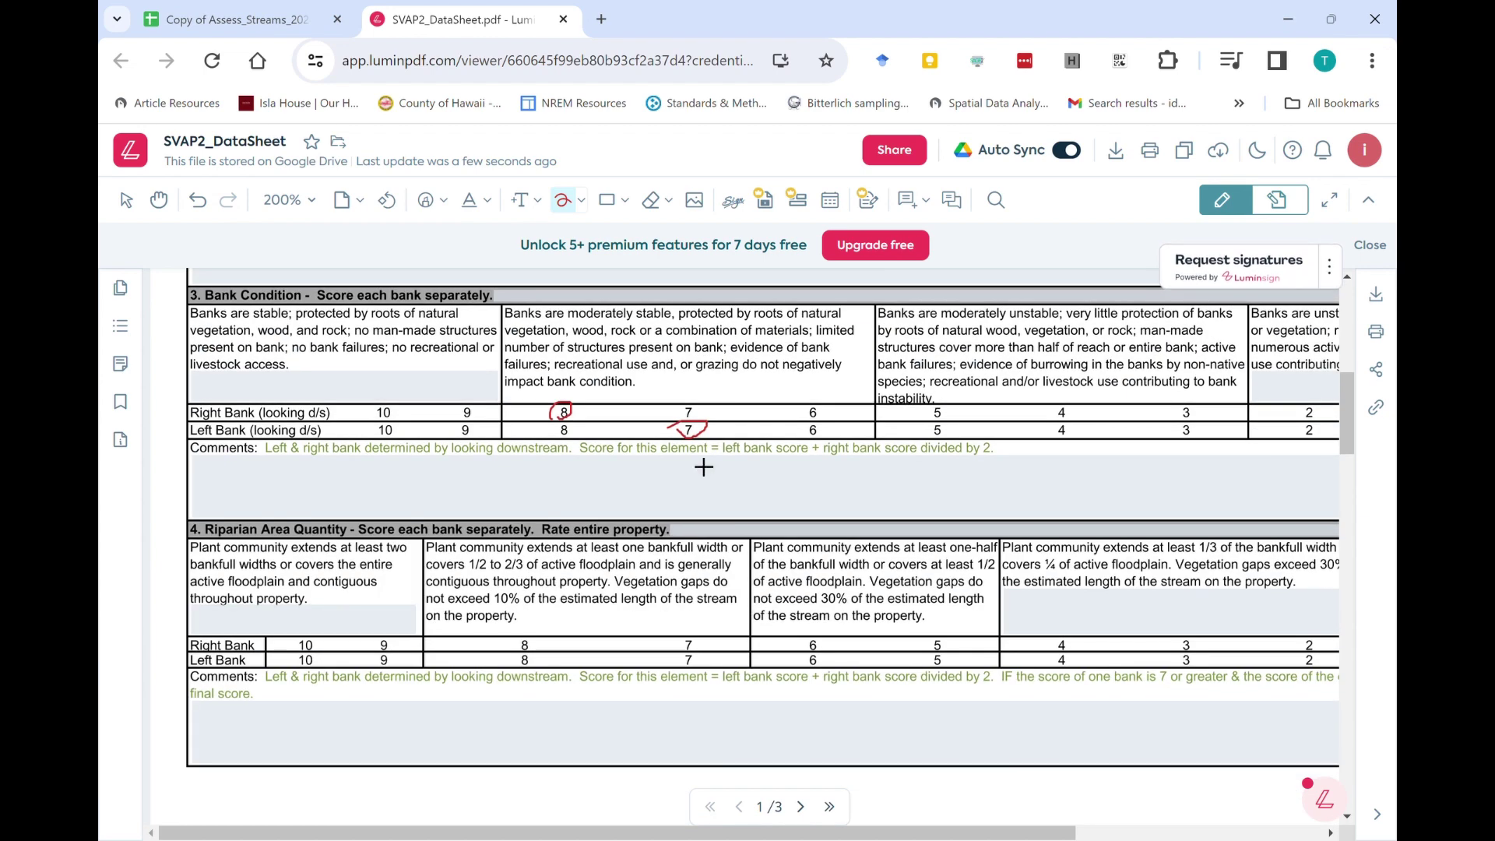
left_click(287, 26)
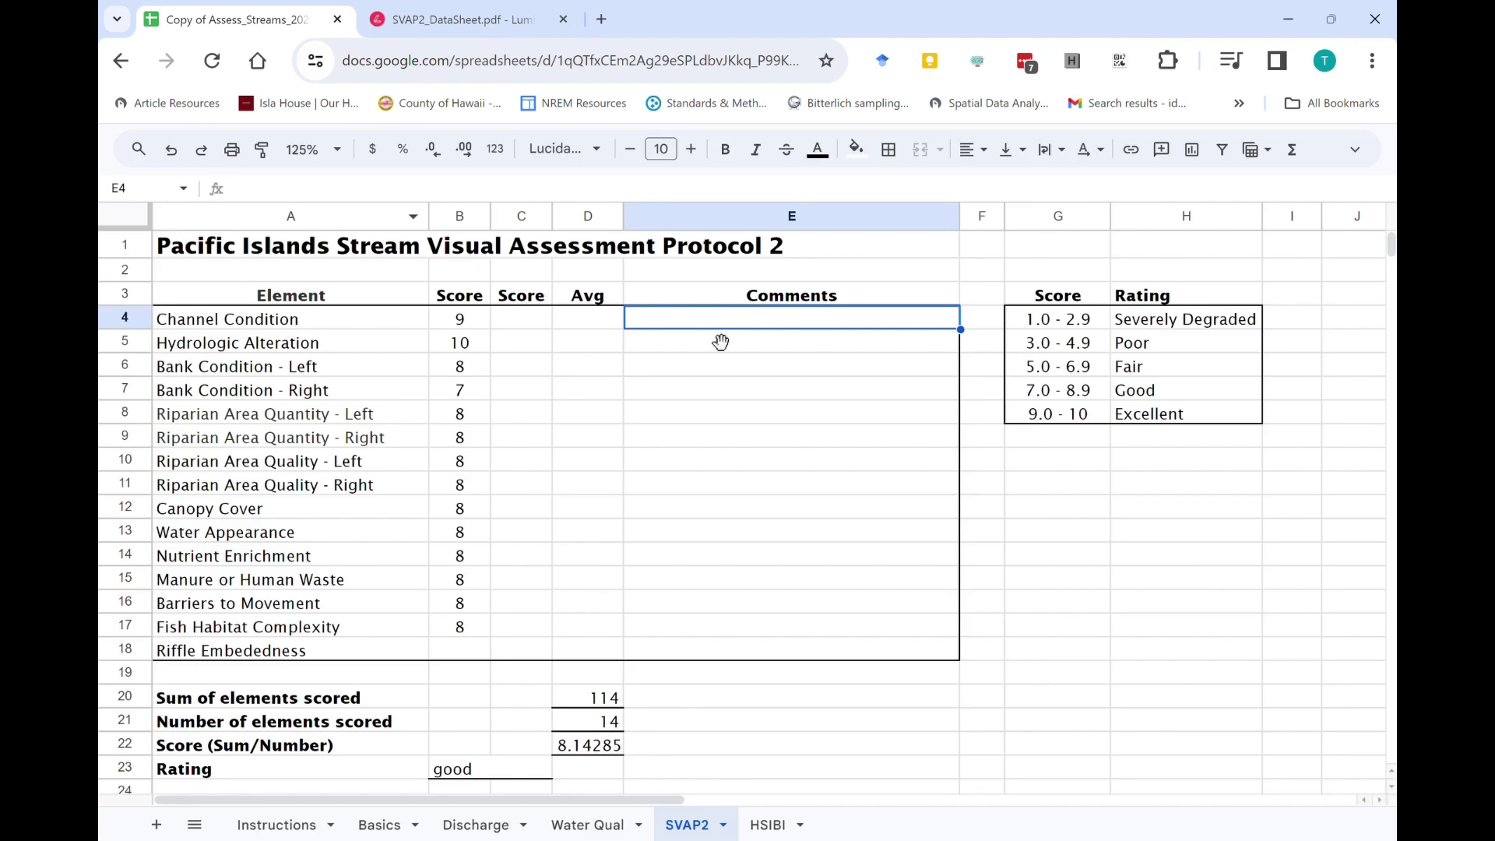